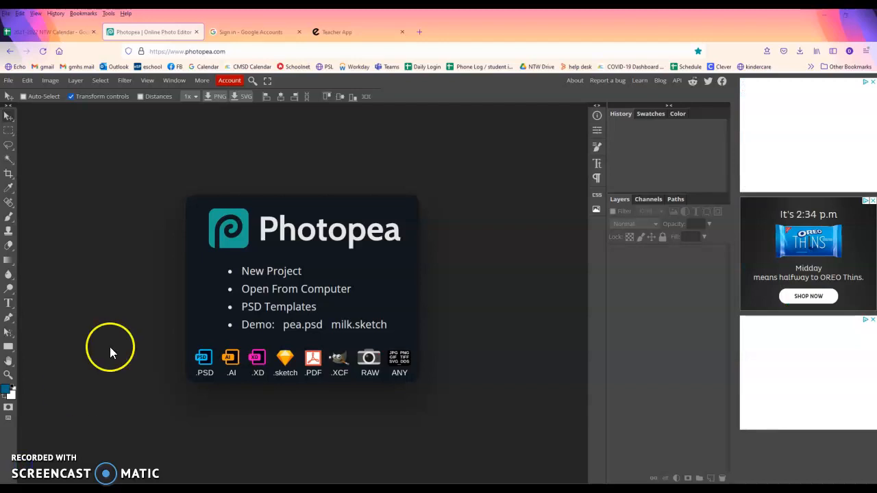
# Log in to Photopea through Account > Log In using a Google account
pyautogui.click(231, 80)
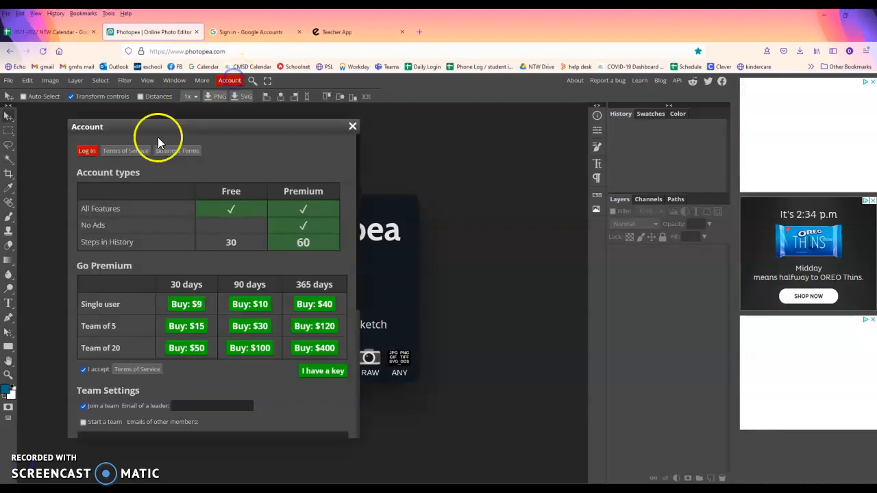
pyautogui.click(89, 149)
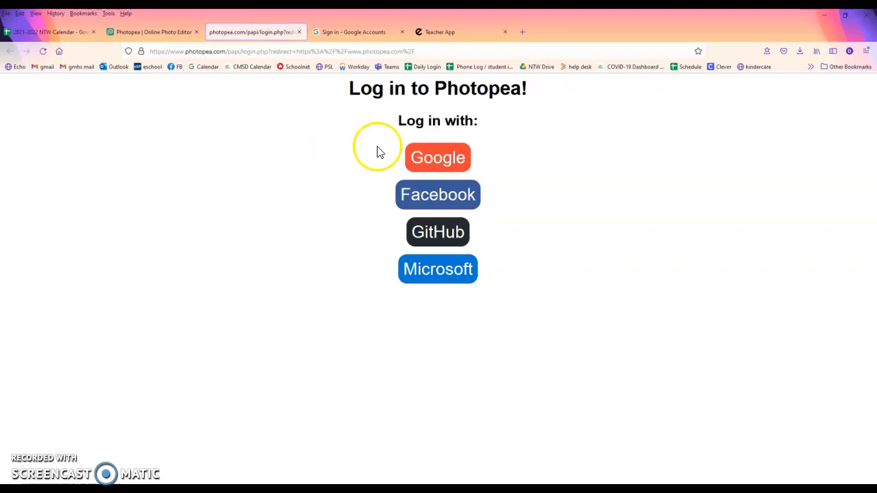
pyautogui.click(420, 162)
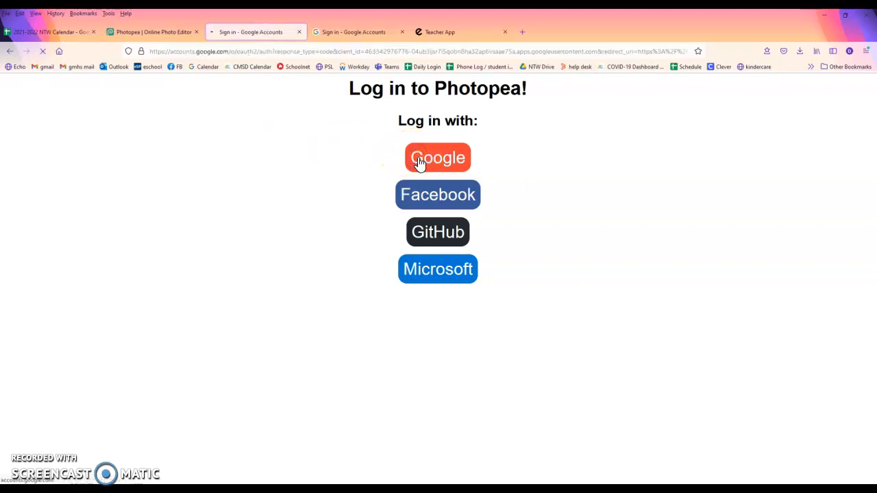
pyautogui.click(420, 233)
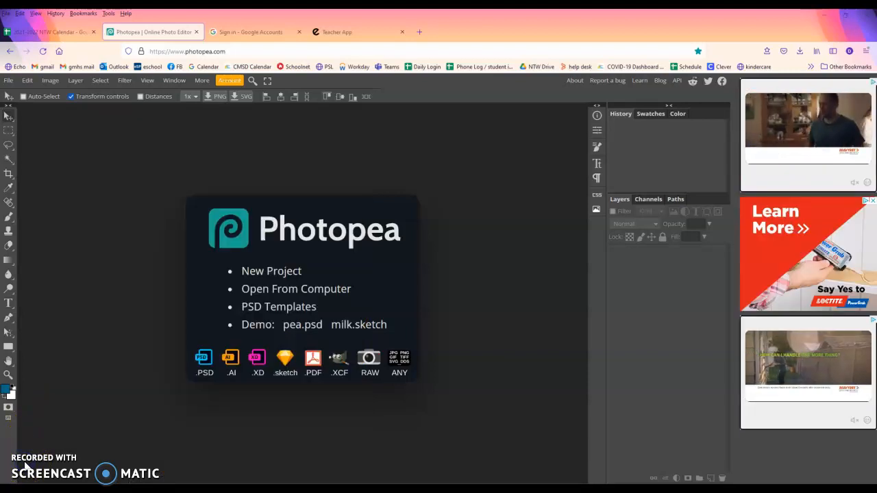
# Start a new project measured in inches and name it with the person's first name
pyautogui.click(10, 83)
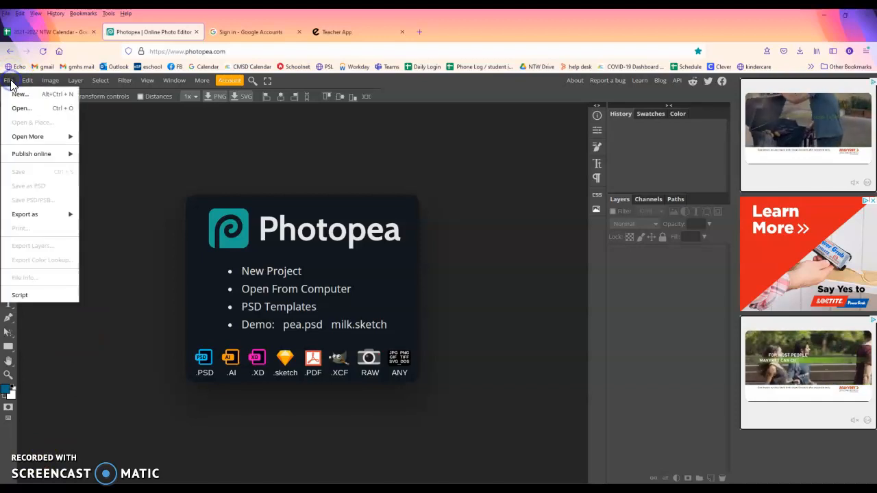
pyautogui.click(17, 94)
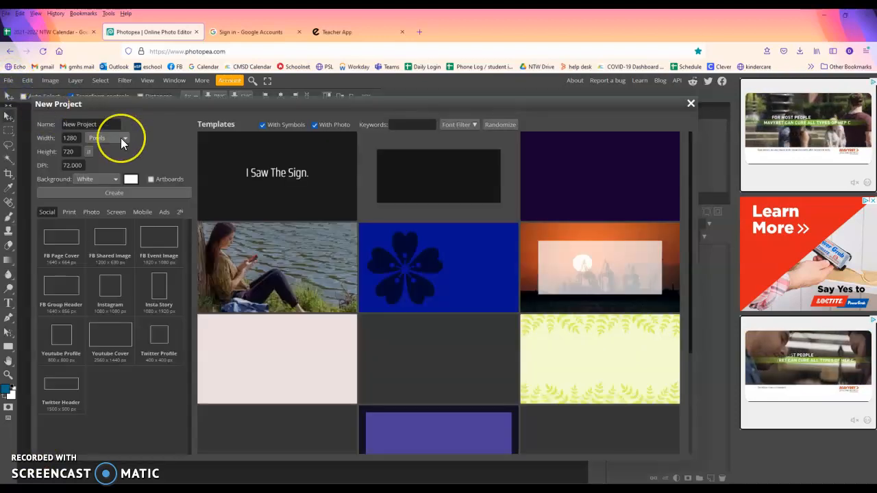
pyautogui.click(121, 138)
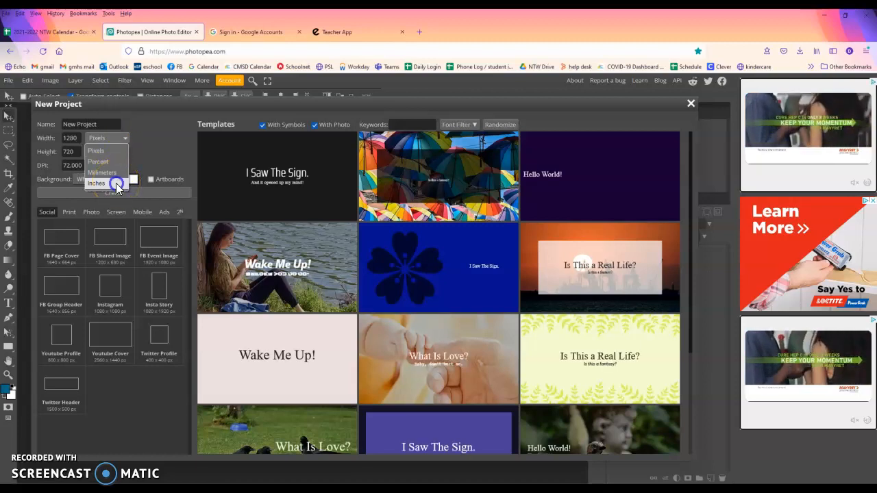
pyautogui.click(116, 184)
pyautogui.click(90, 124)
pyautogui.tripleClick(90, 124)
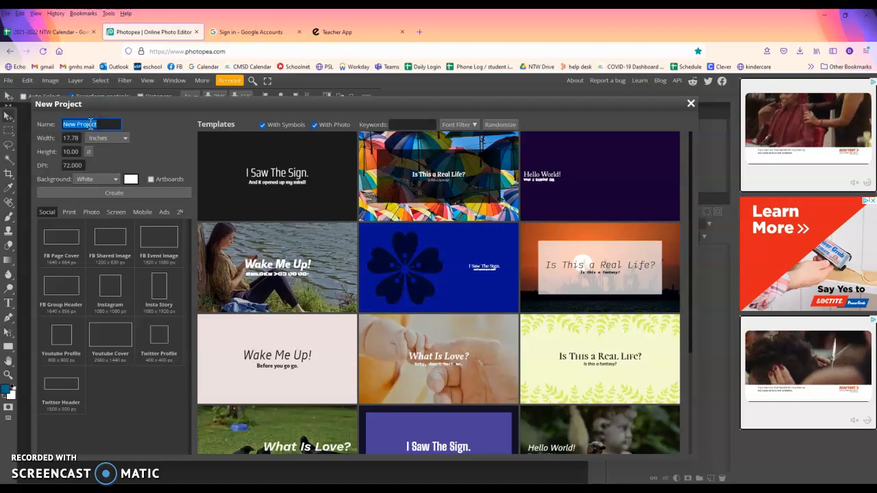
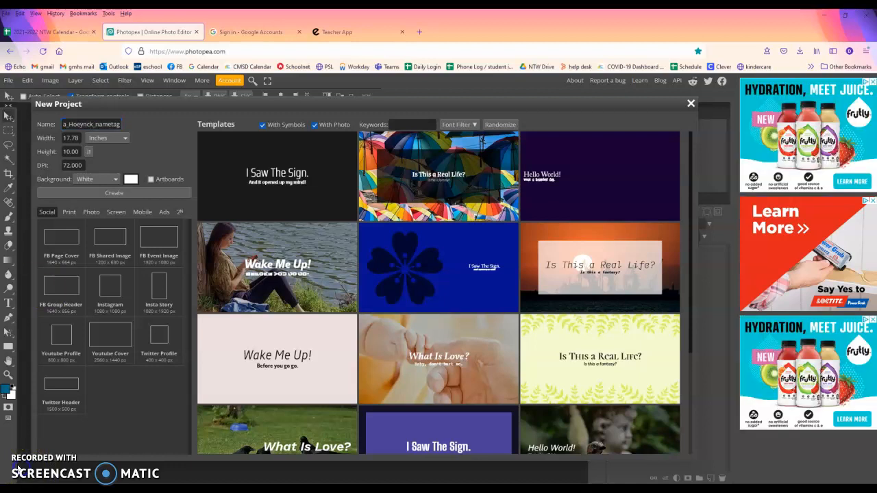
# Make the document 3.5 × 3.5 inches at 300 DPI and create it
pyautogui.click(71, 138)
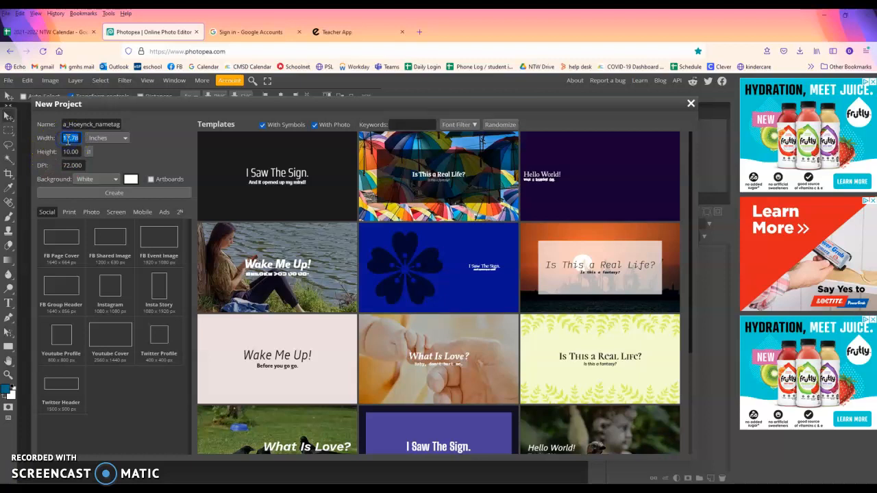
pyautogui.write('3.5')
pyautogui.click(74, 152)
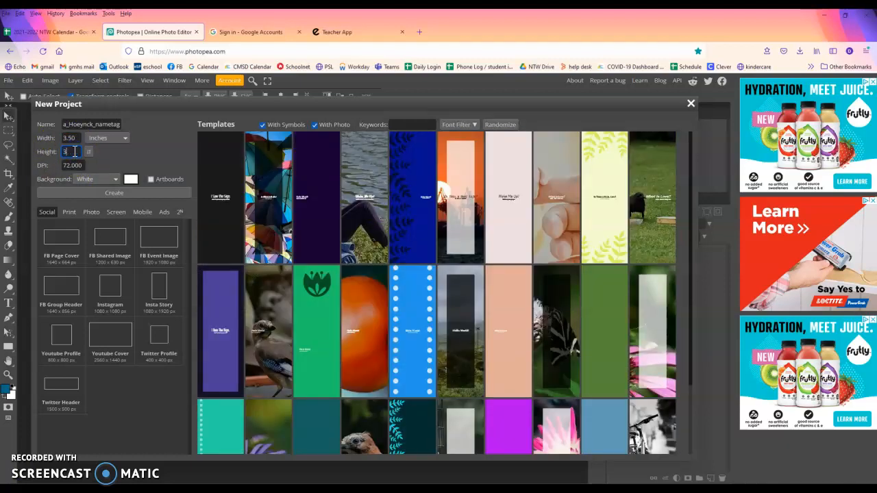
pyautogui.click(66, 166)
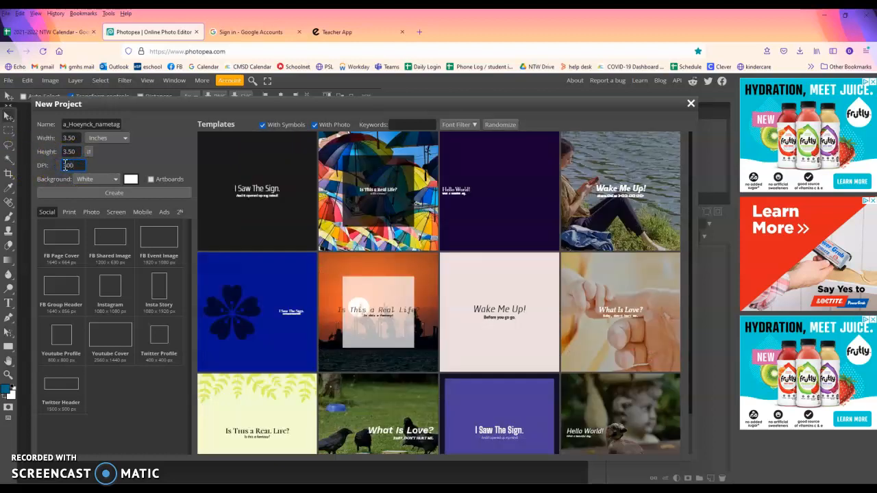
pyautogui.moveTo(66, 165); pyautogui.dragTo(41, 167)
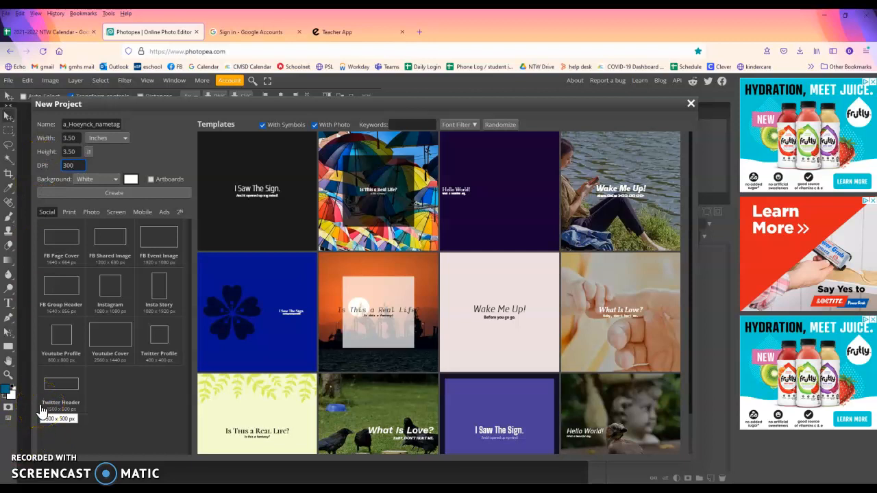
pyautogui.click(95, 193)
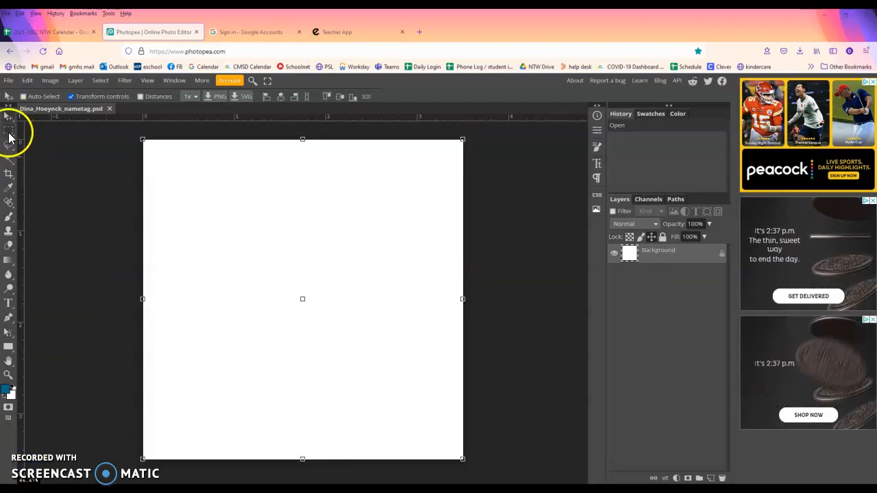
# Choose the Horizontal Type tool and start a text layer on the left of the canvas
pyautogui.click(8, 306)
pyautogui.click(41, 306)
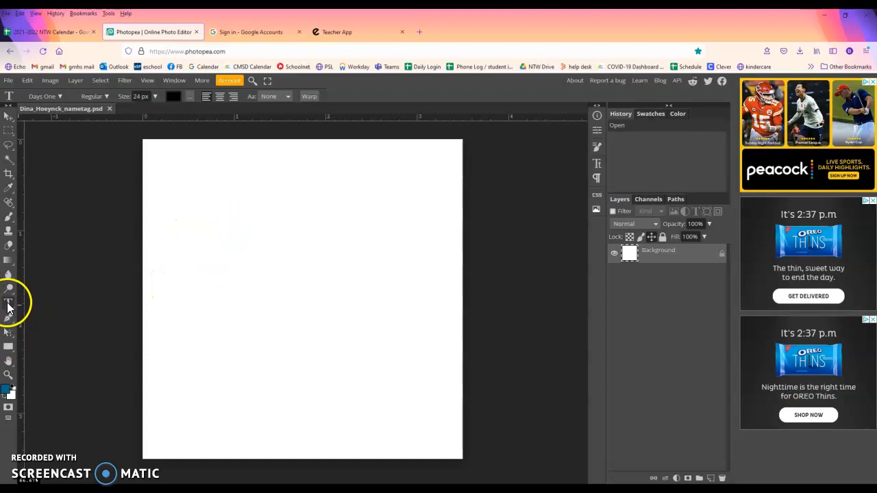
pyautogui.click(183, 246)
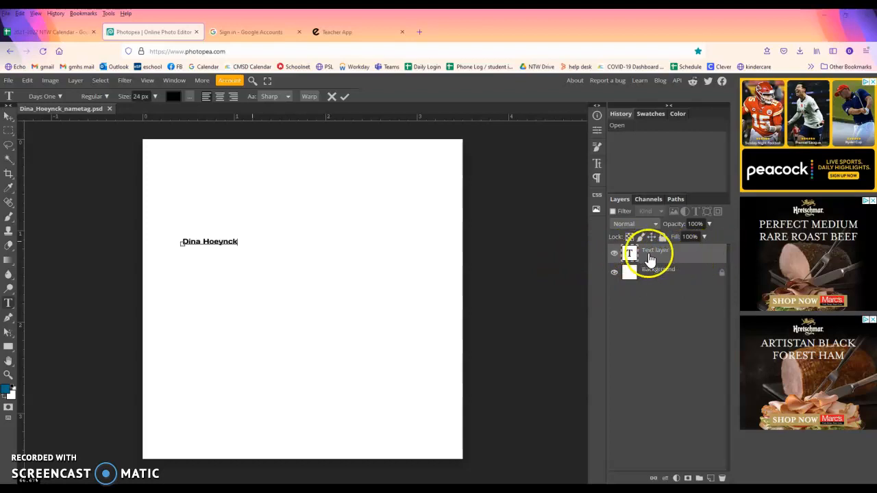
# Enlarge the name text toward 150 px and move the surname onto its own line
pyautogui.tripleClick(213, 240)
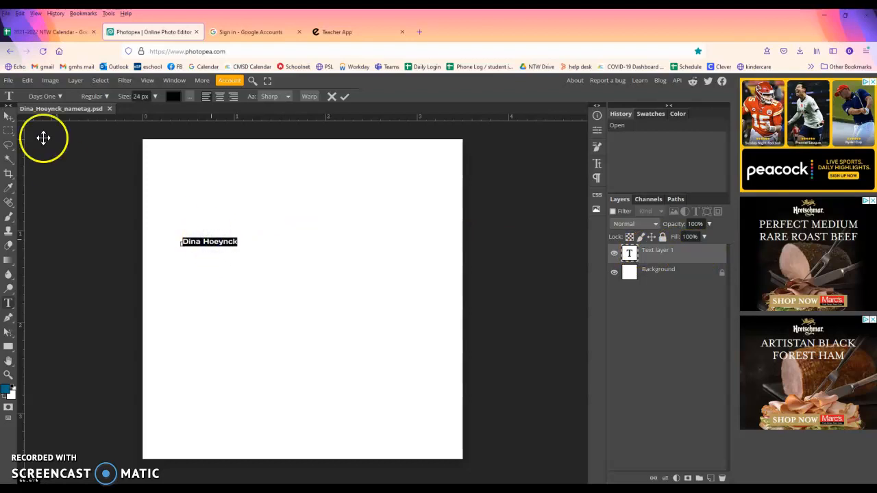
pyautogui.click(155, 96)
pyautogui.moveTo(139, 111); pyautogui.dragTo(165, 117)
pyautogui.click(312, 230)
pyautogui.press('BackSpace')
pyautogui.press('Return')
# Filter the font list to Handdrawn and apply DJ Gross to the two-line name
pyautogui.moveTo(201, 231); pyautogui.dragTo(393, 288)
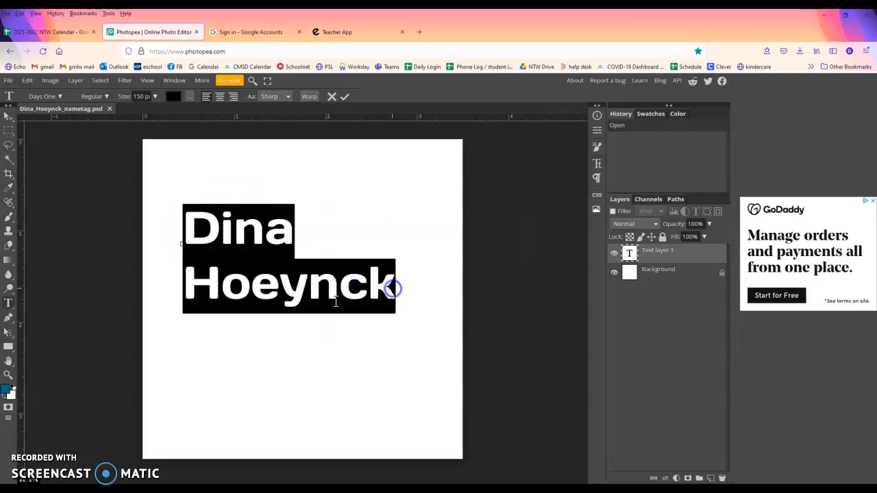
pyautogui.click(59, 99)
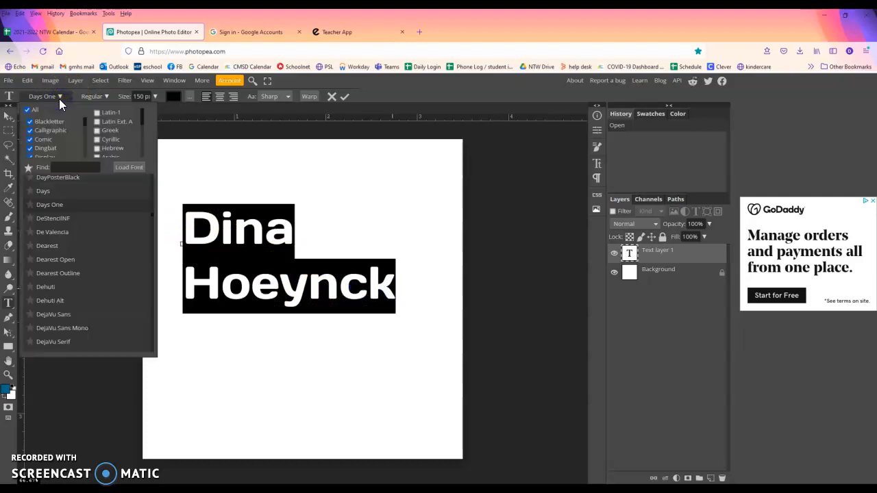
pyautogui.click(60, 97)
pyautogui.click(60, 96)
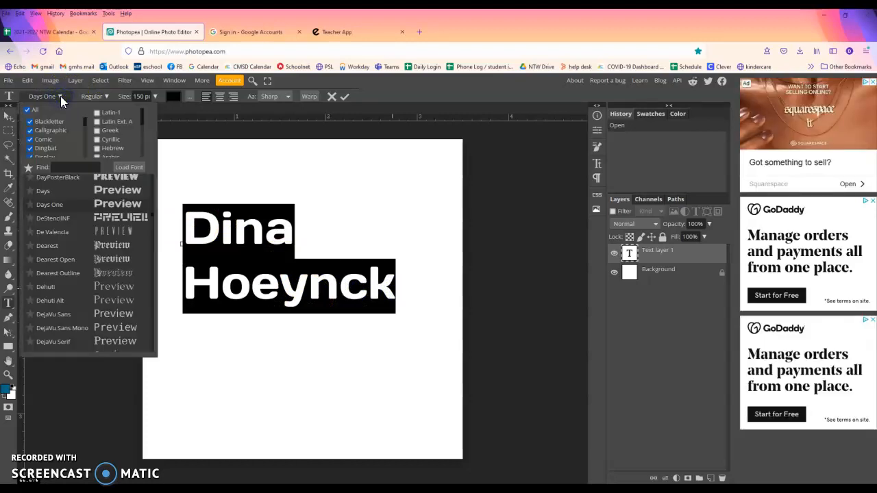
pyautogui.click(28, 111)
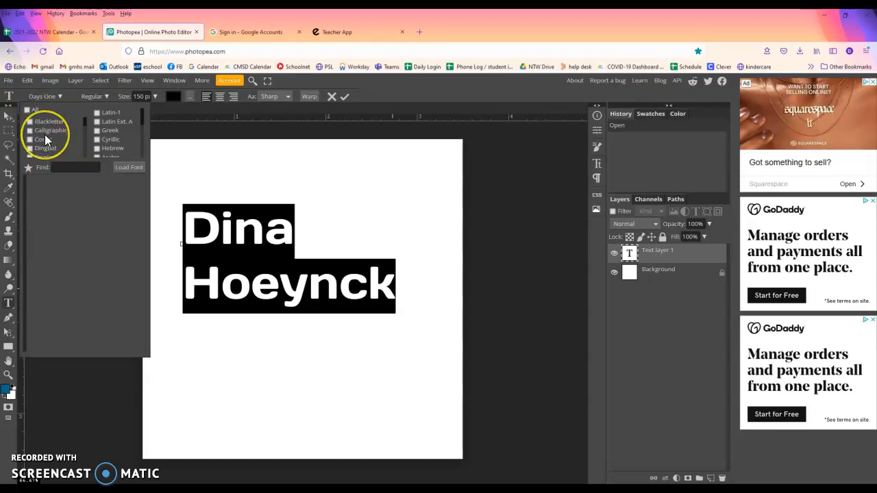
pyautogui.scroll(-1, 38, 136)
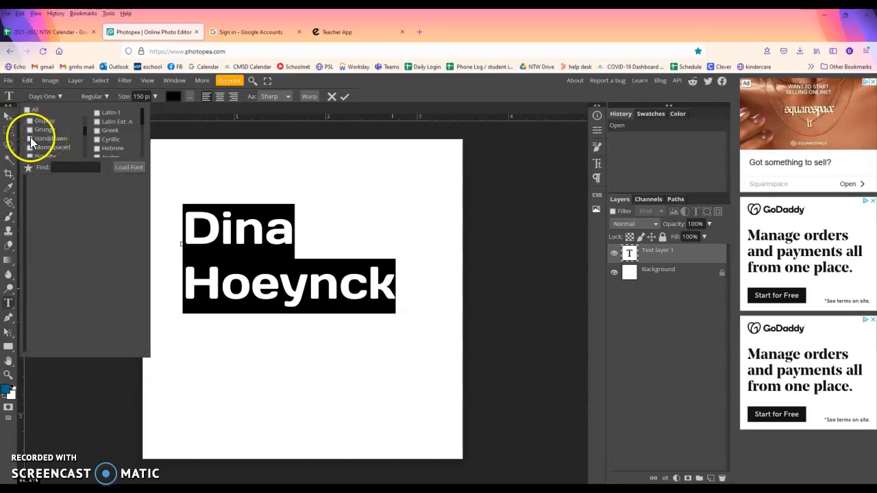
pyautogui.click(29, 138)
pyautogui.scroll(-5, 96, 226)
pyautogui.scroll(3, 95, 218)
pyautogui.click(8, 470)
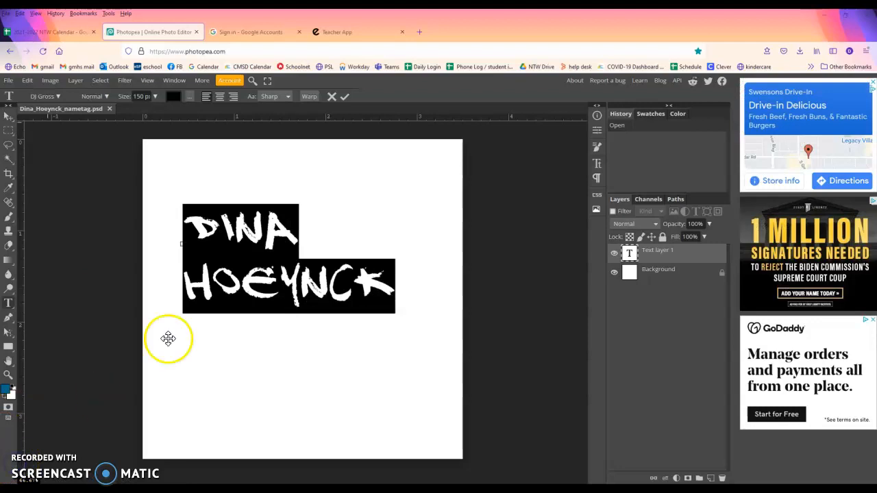
# Reselect the two-line name and raise its size, settling at 200 px
pyautogui.click(210, 257)
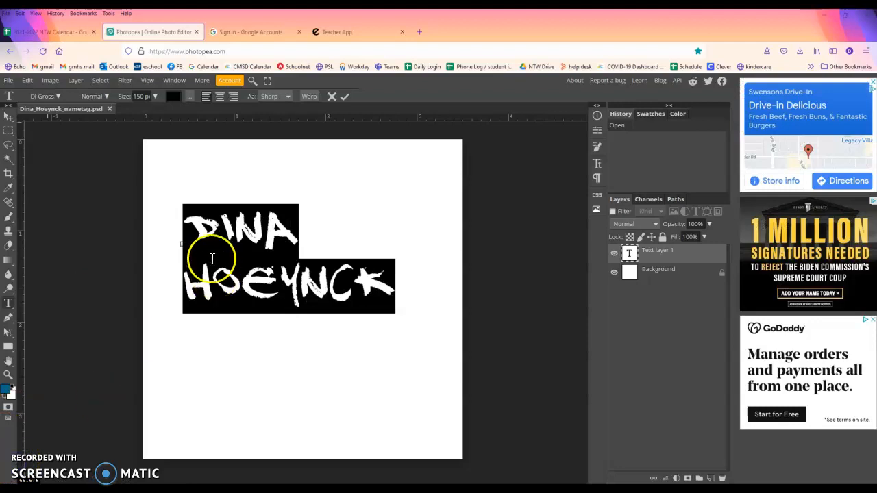
pyautogui.click(187, 230)
pyautogui.moveTo(187, 229); pyautogui.dragTo(401, 294)
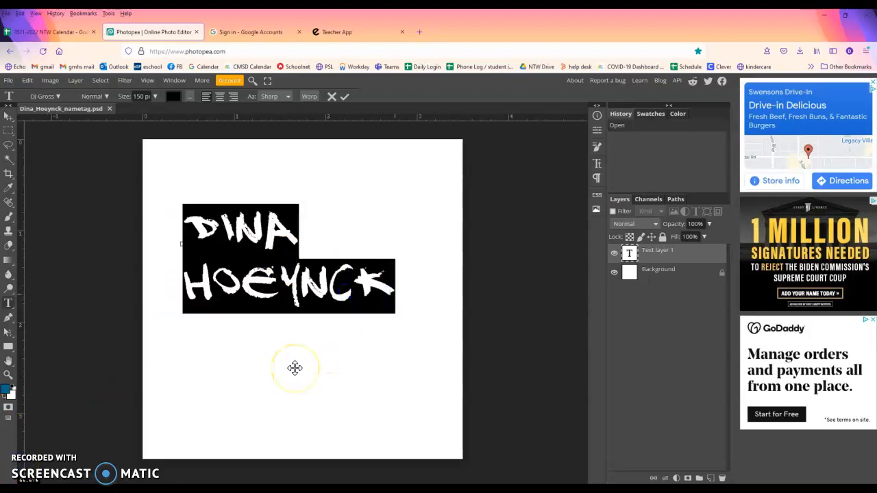
pyautogui.click(156, 97)
pyautogui.click(138, 96)
pyautogui.write('230')
pyautogui.press('Return')
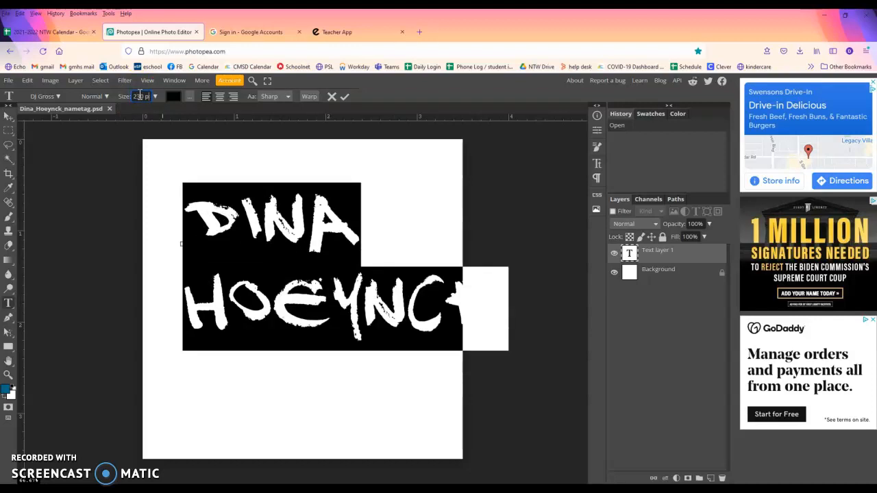
pyautogui.press('Return')
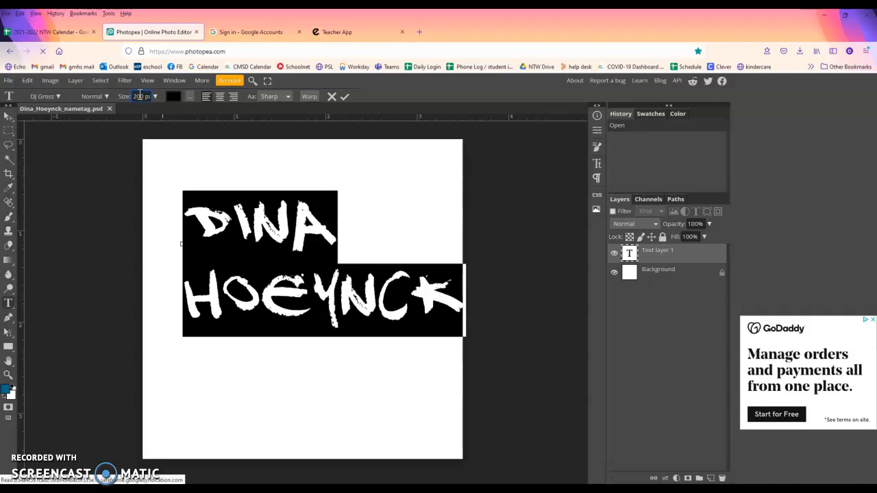
# Try center and right alignment, settle on left alignment, and commit the text
pyautogui.click(247, 295)
pyautogui.moveTo(196, 215); pyautogui.dragTo(459, 310)
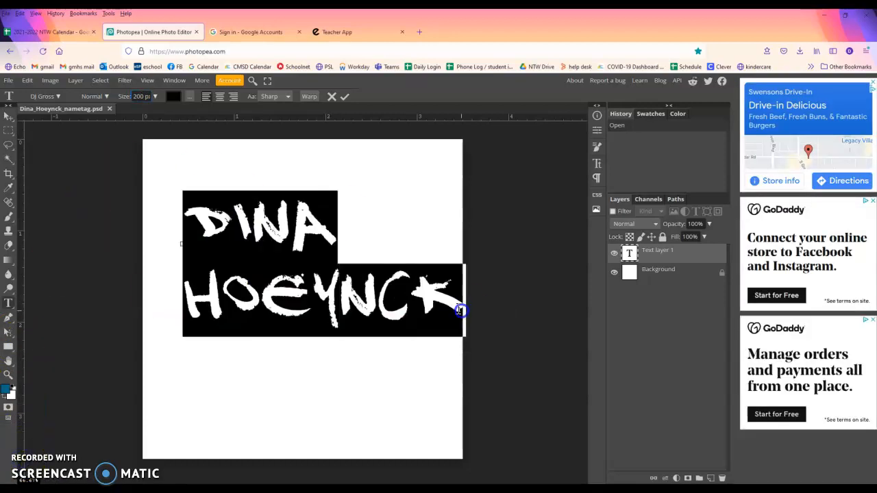
pyautogui.click(220, 100)
pyautogui.click(233, 96)
pyautogui.click(206, 97)
pyautogui.click(220, 96)
pyautogui.click(8, 116)
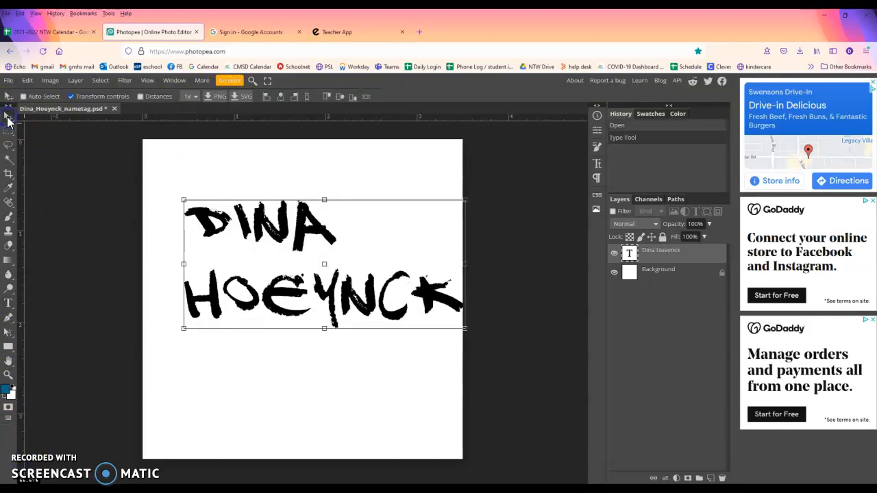
# Nudge the name text left, then delete the surname line and commit the edit
pyautogui.click(8, 116)
pyautogui.moveTo(282, 214); pyautogui.dragTo(260, 210)
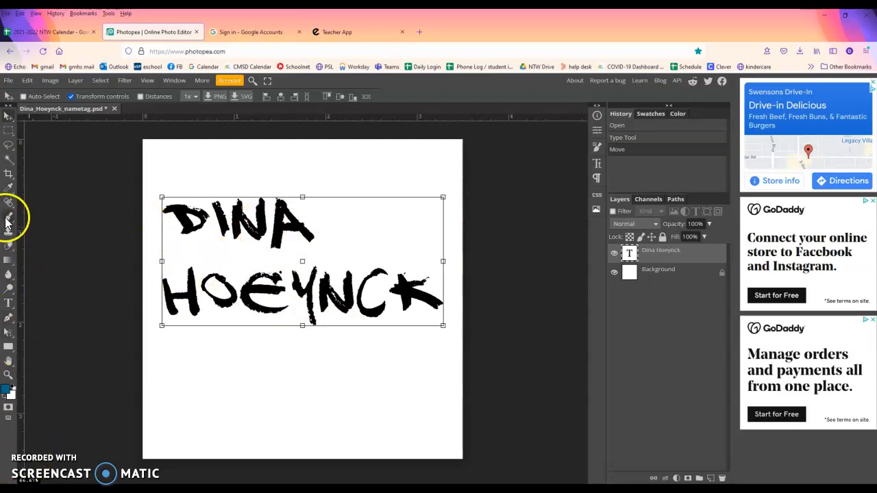
pyautogui.click(10, 306)
pyautogui.doubleClick(275, 296)
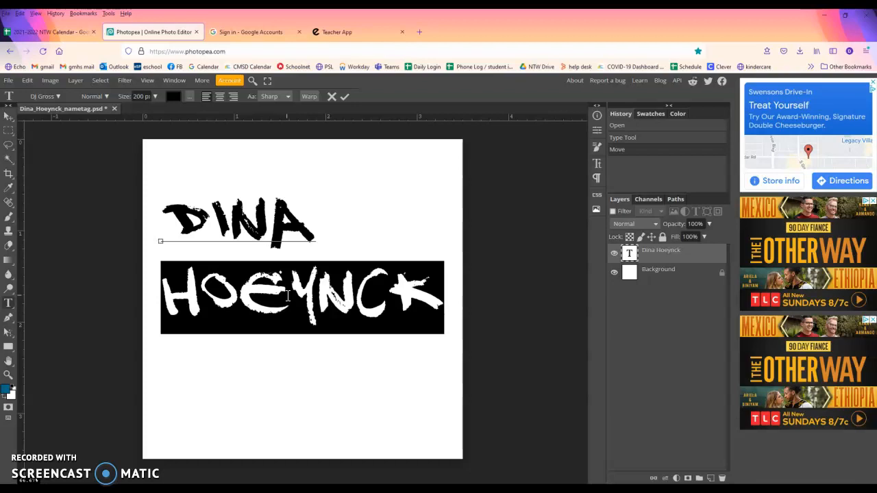
pyautogui.press('BackSpace')
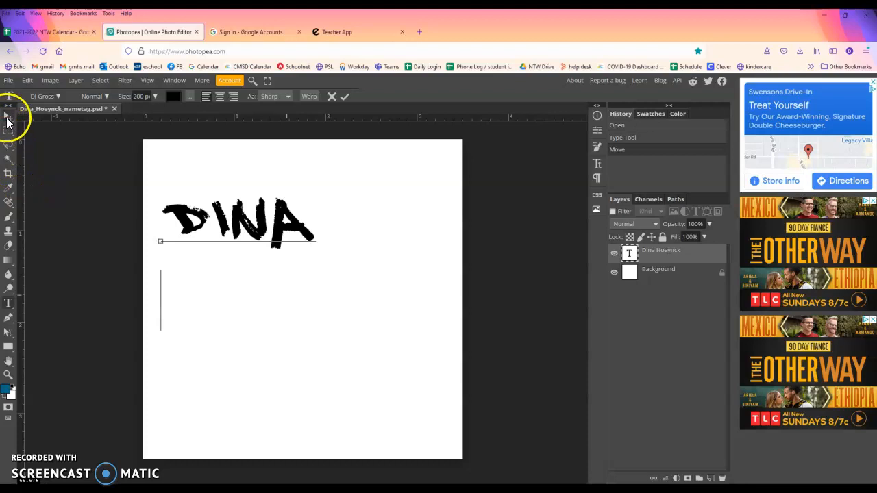
pyautogui.click(7, 120)
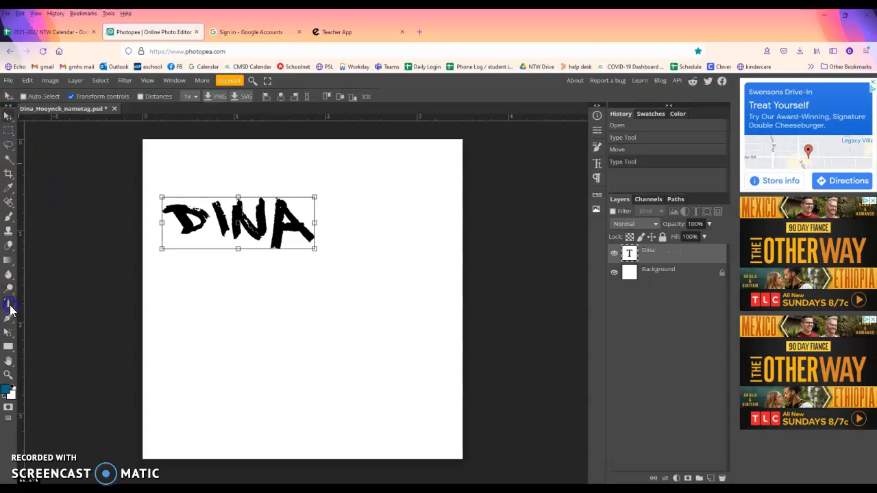
# Type the surname as a new text layer below the first name
pyautogui.click(8, 304)
pyautogui.click(197, 317)
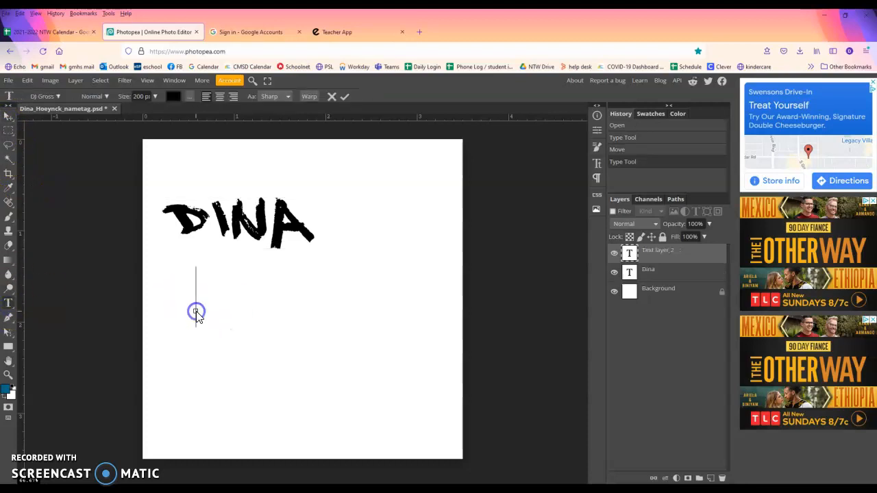
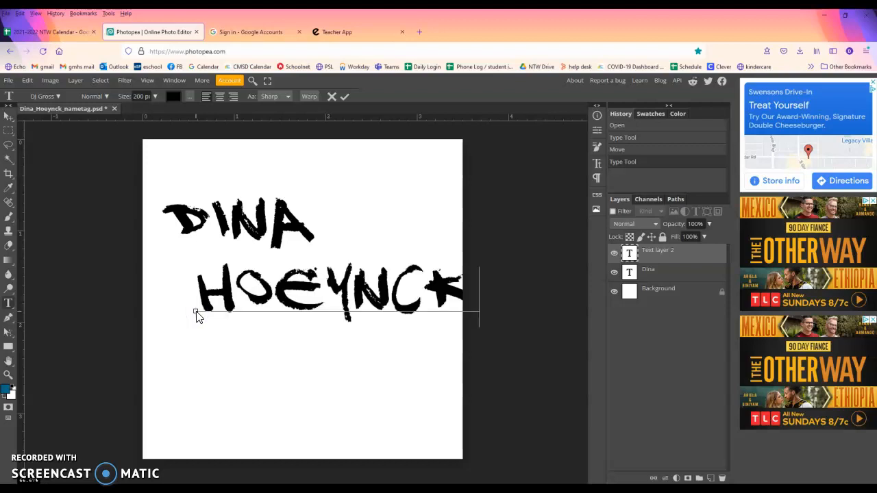
pyautogui.click(674, 271)
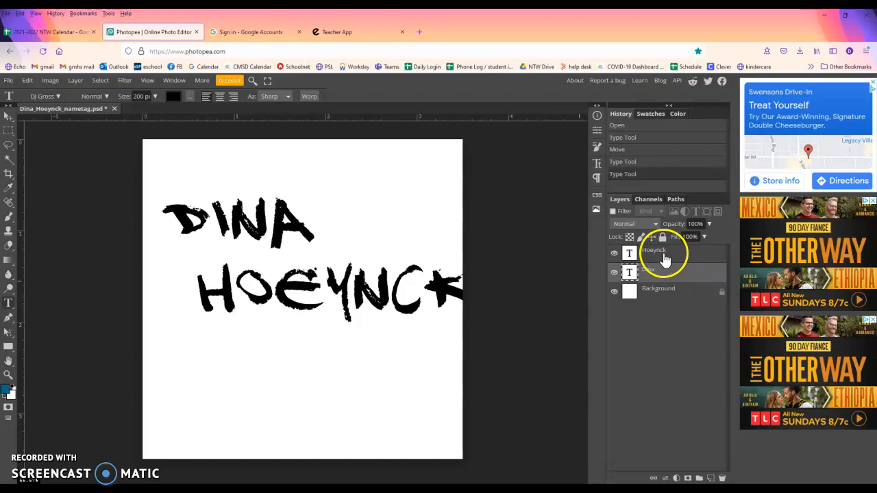
# With Auto-Select on, drag the first name and surname into left-aligned positions
pyautogui.click(6, 116)
pyautogui.moveTo(281, 244); pyautogui.dragTo(281, 225)
pyautogui.moveTo(348, 290)
pyautogui.mouseDown()
pyautogui.moveTo(363, 275)
pyautogui.moveTo(351, 287)
pyautogui.mouseUp()
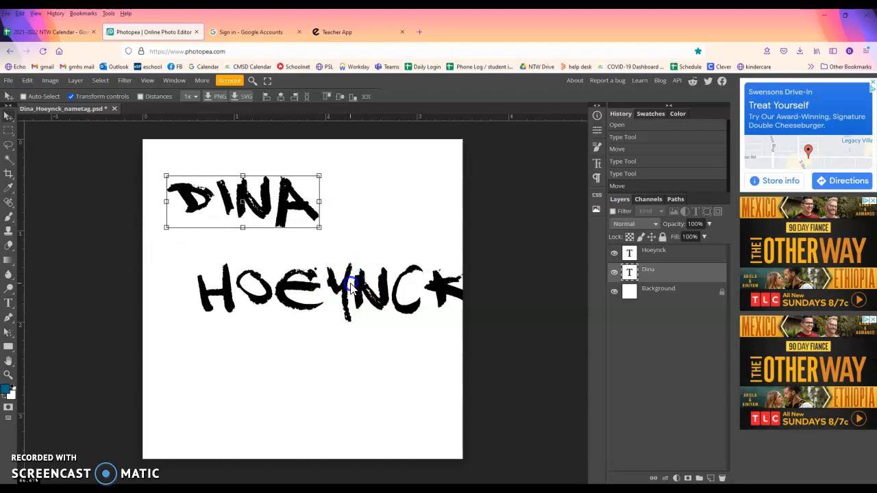
pyautogui.click(657, 255)
pyautogui.moveTo(370, 288); pyautogui.dragTo(342, 306)
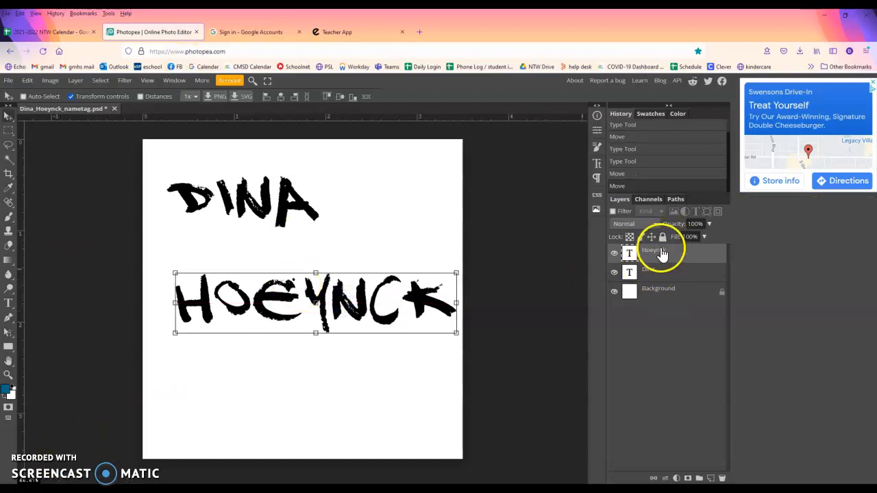
pyautogui.click(24, 97)
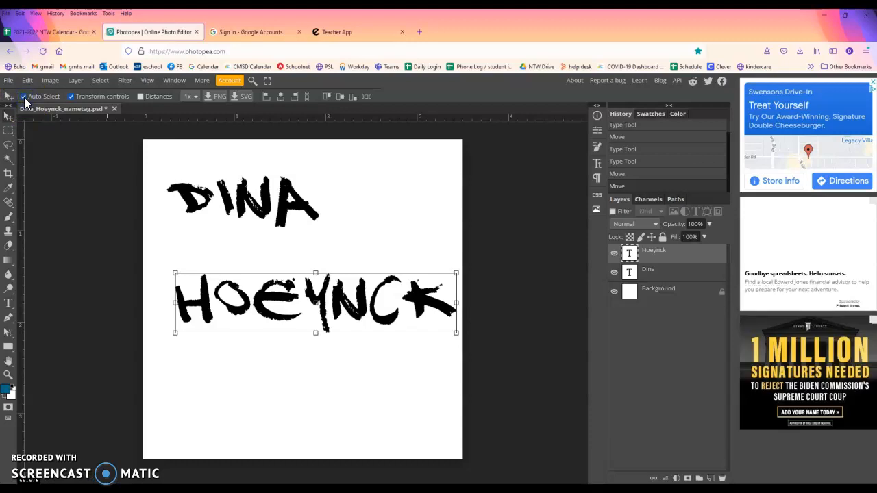
pyautogui.moveTo(231, 209)
pyautogui.mouseDown()
pyautogui.moveTo(235, 229)
pyautogui.moveTo(231, 196)
pyautogui.mouseUp()
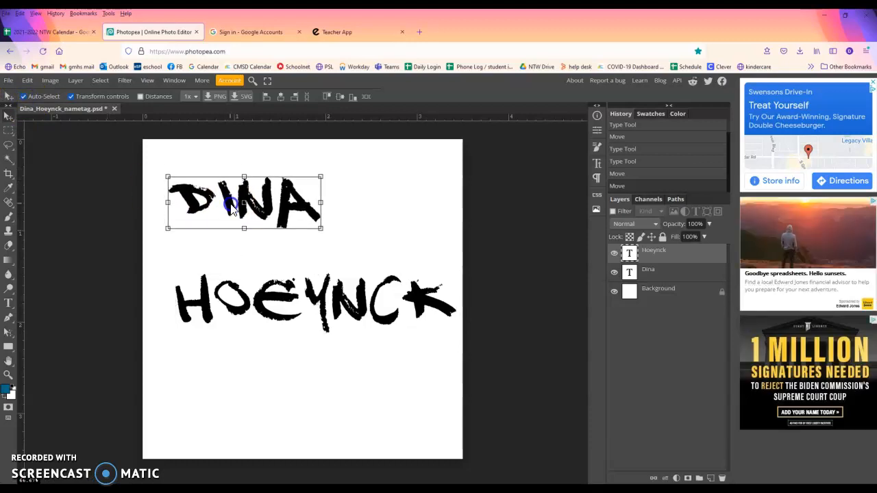
pyautogui.moveTo(314, 300); pyautogui.dragTo(330, 292)
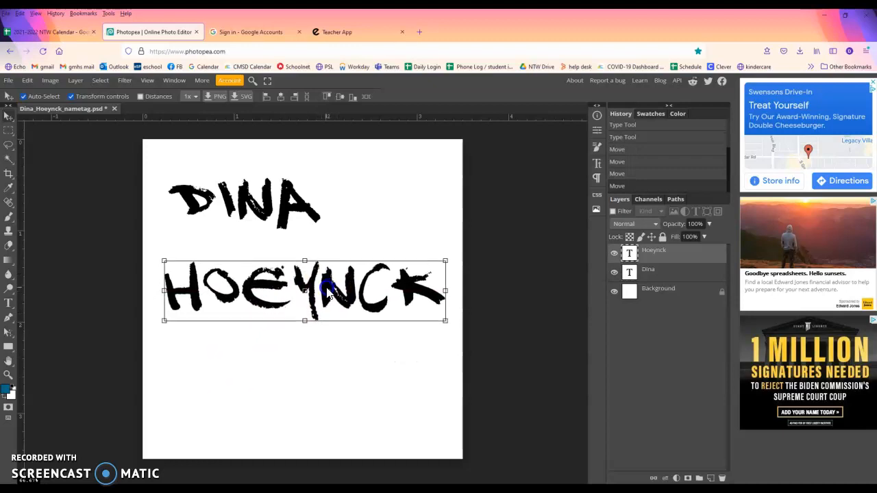
pyautogui.moveTo(260, 212); pyautogui.dragTo(255, 228)
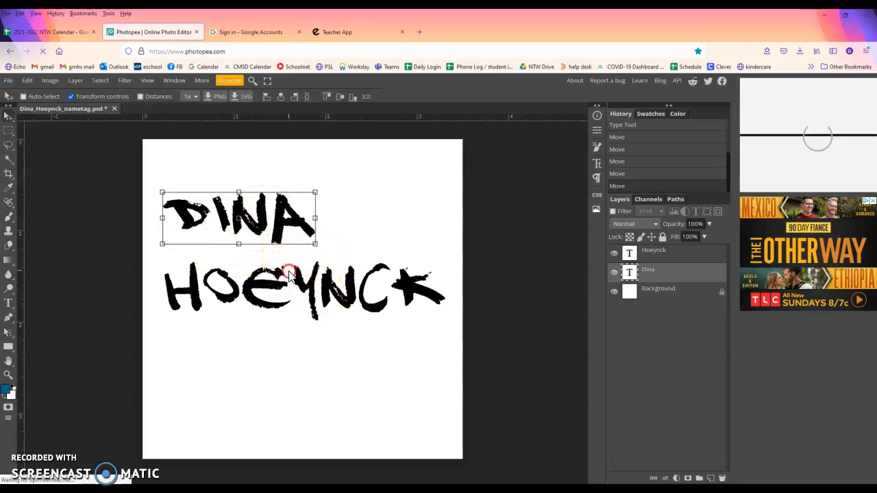
# Select all of the surname text for editing
pyautogui.click(312, 280)
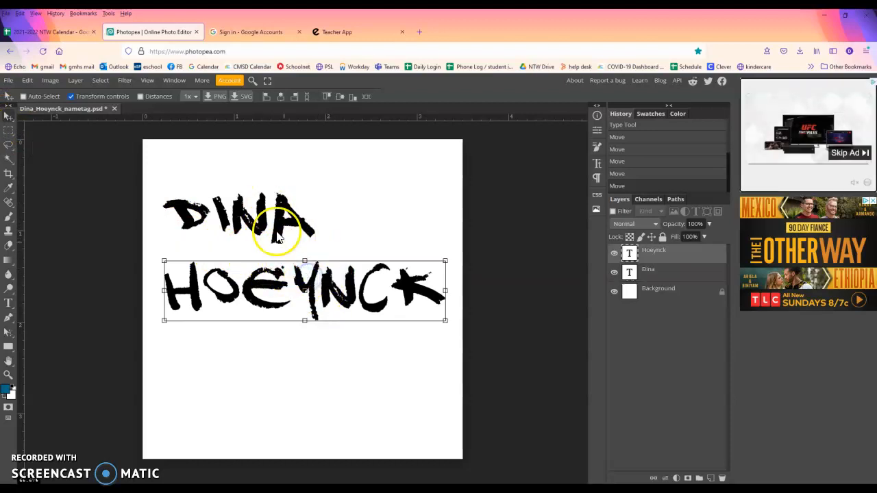
pyautogui.click(270, 170)
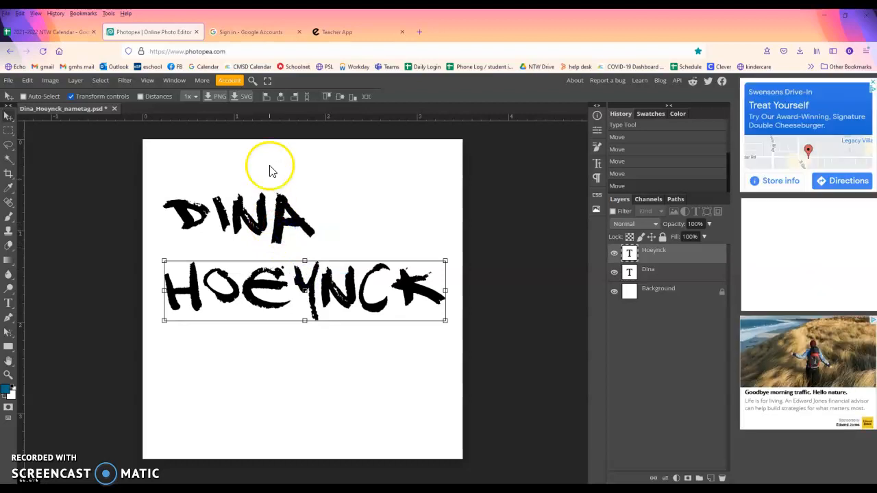
pyautogui.click(8, 303)
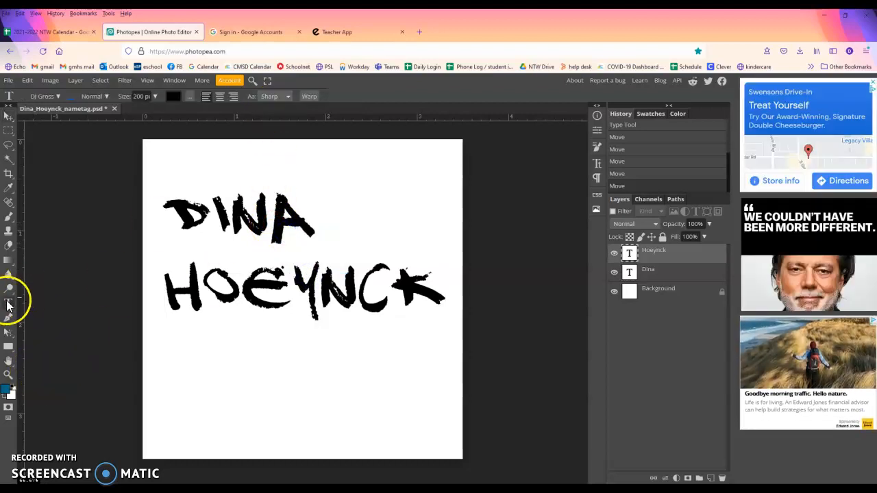
pyautogui.click(244, 284)
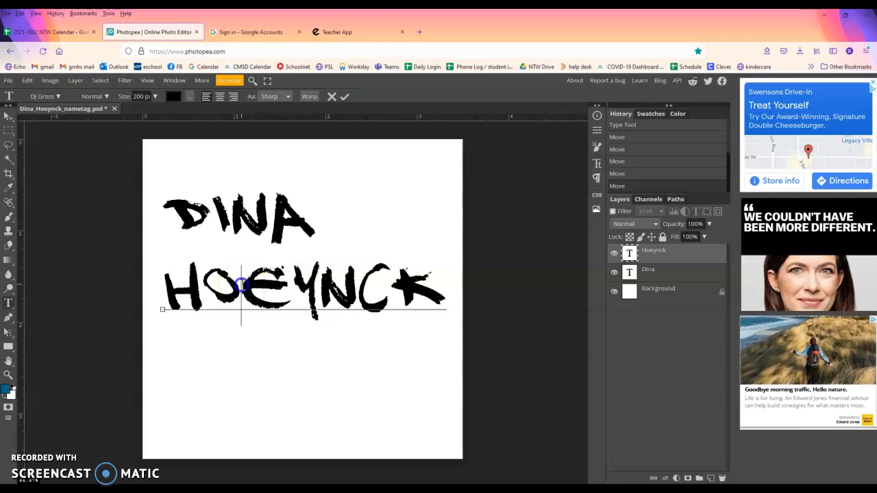
pyautogui.hotkey('ctrl', 'a')
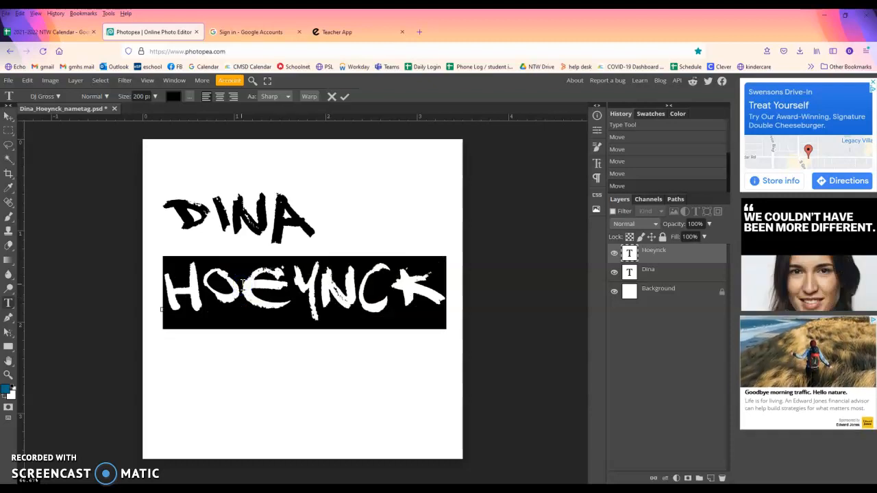
# Open the text colour picker and copy plum pink EB9FEF from the Coolors palette
pyautogui.click(174, 97)
pyautogui.click(182, 107)
pyautogui.click(241, 248)
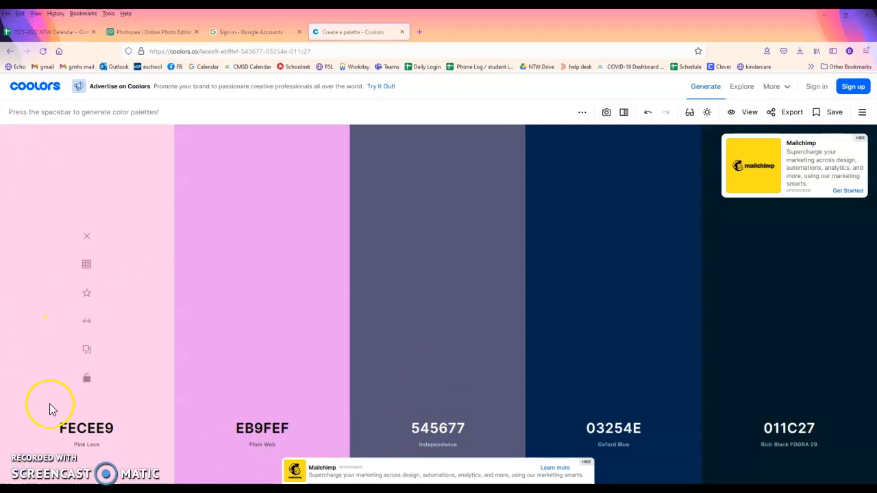
pyautogui.click(266, 432)
pyautogui.click(331, 407)
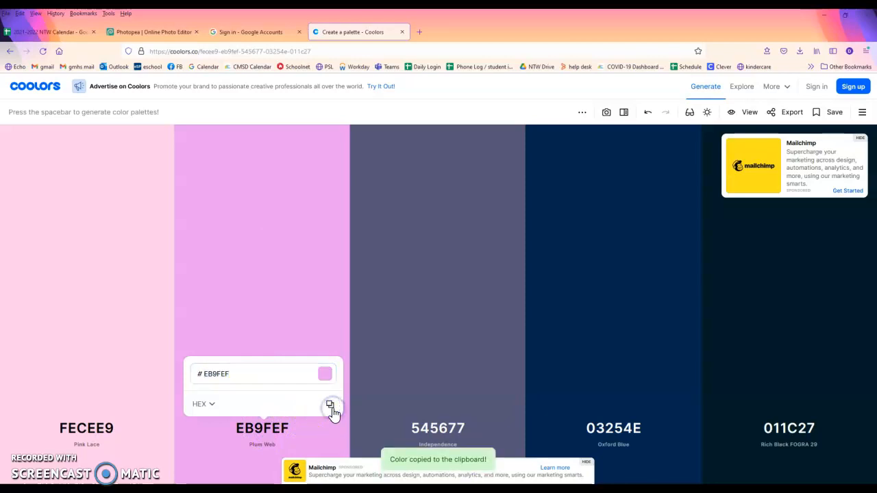
pyautogui.click(146, 30)
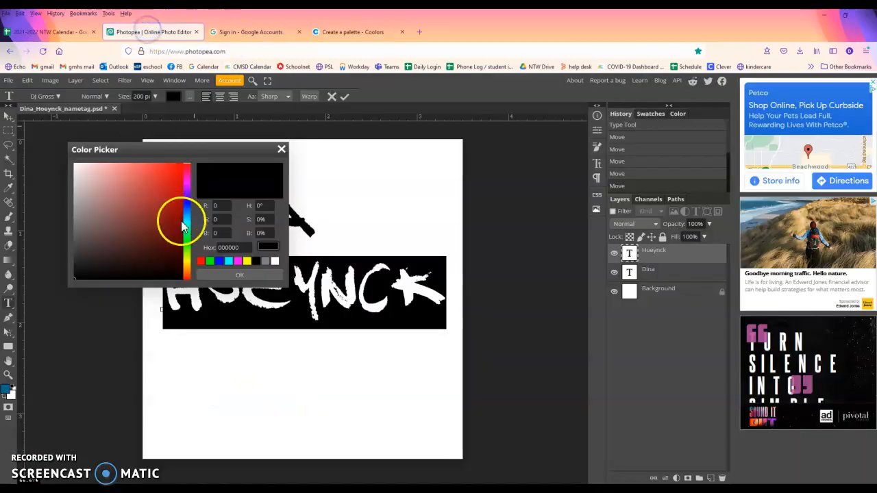
# Apply EB9FEF to the surname, then select the first name text for recolouring
pyautogui.moveTo(241, 246); pyautogui.dragTo(206, 243)
pyautogui.hotkey('ctrl', 'v')
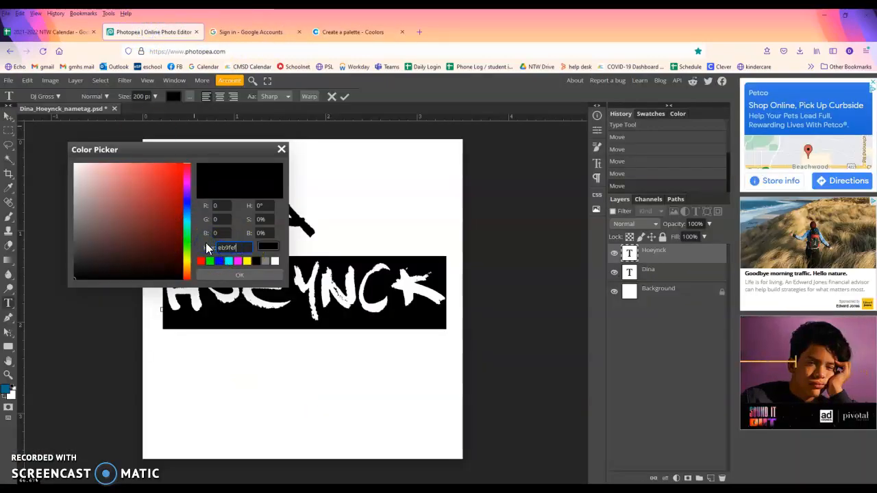
pyautogui.click(222, 276)
pyautogui.click(254, 313)
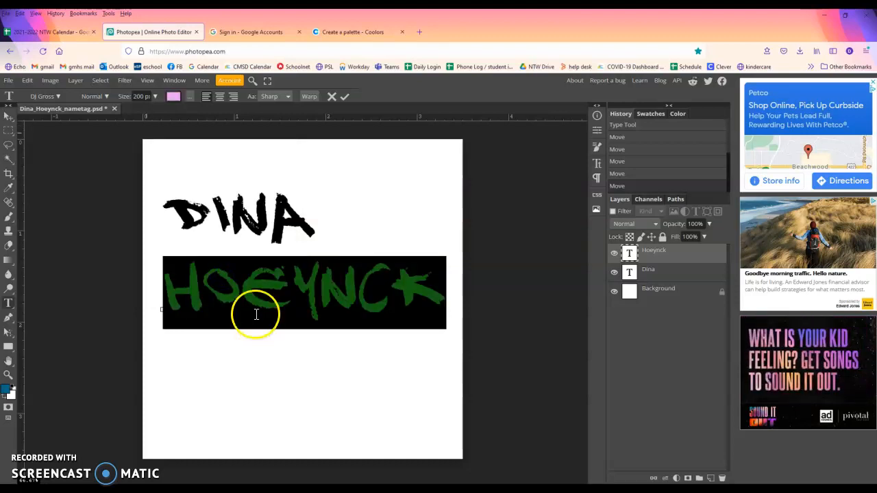
pyautogui.click(252, 395)
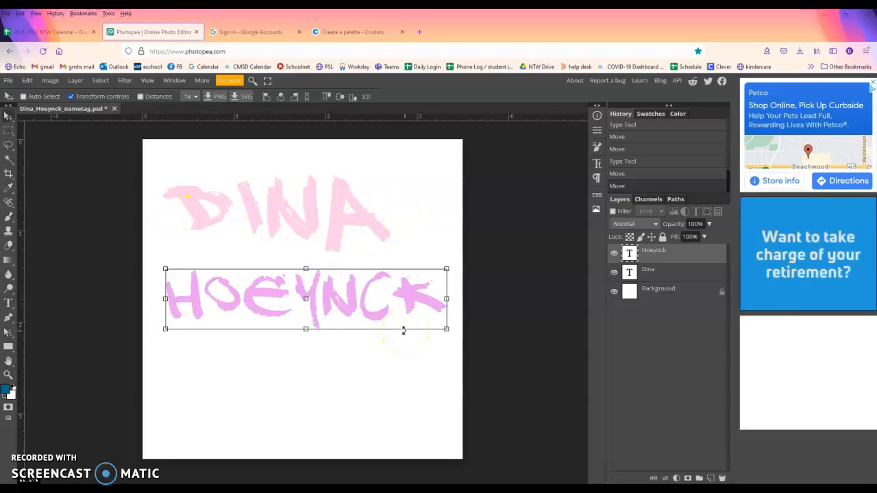
pyautogui.click(9, 303)
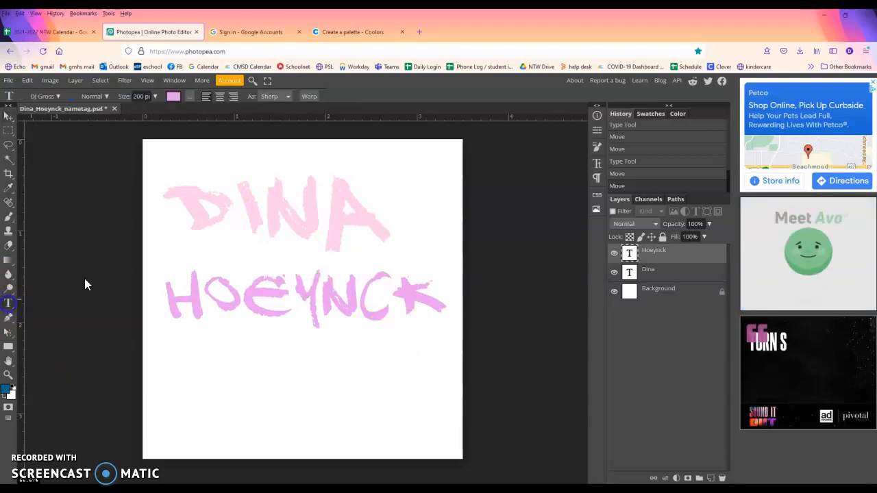
pyautogui.doubleClick(280, 207)
# Scale the first name up proportionally to about 122% and commit the transform
pyautogui.click(142, 96)
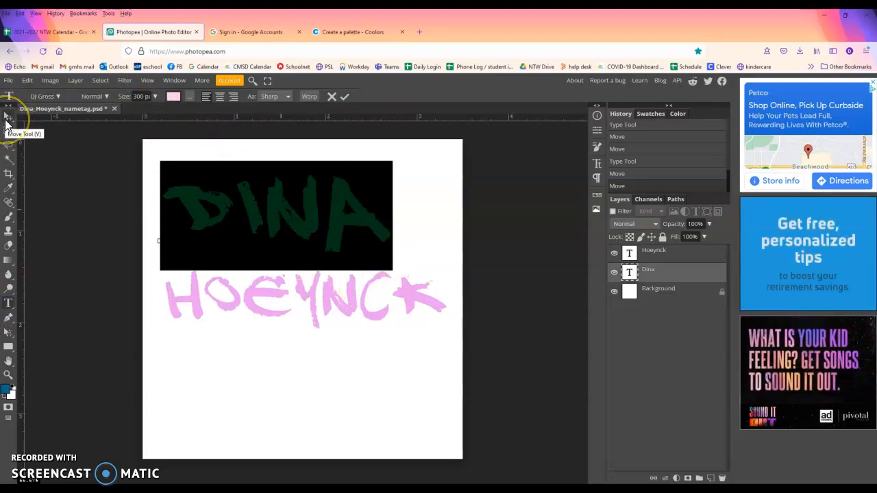
pyautogui.click(7, 118)
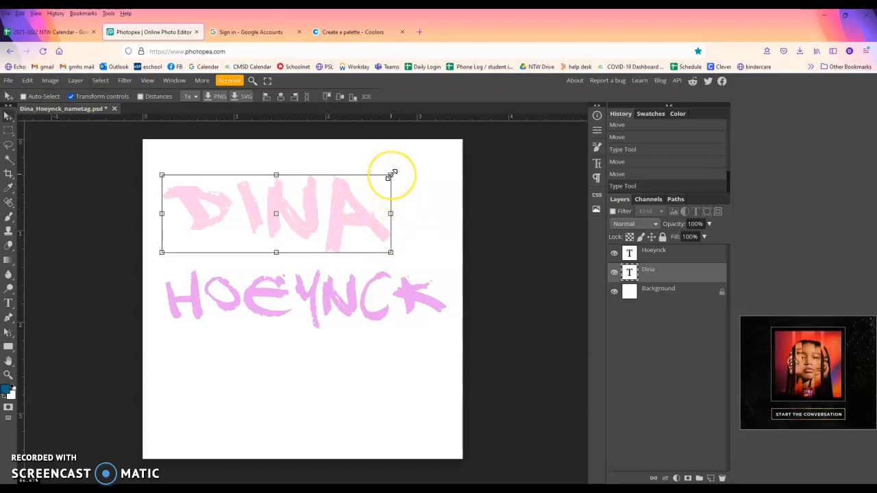
pyautogui.moveTo(391, 175); pyautogui.dragTo(401, 192)
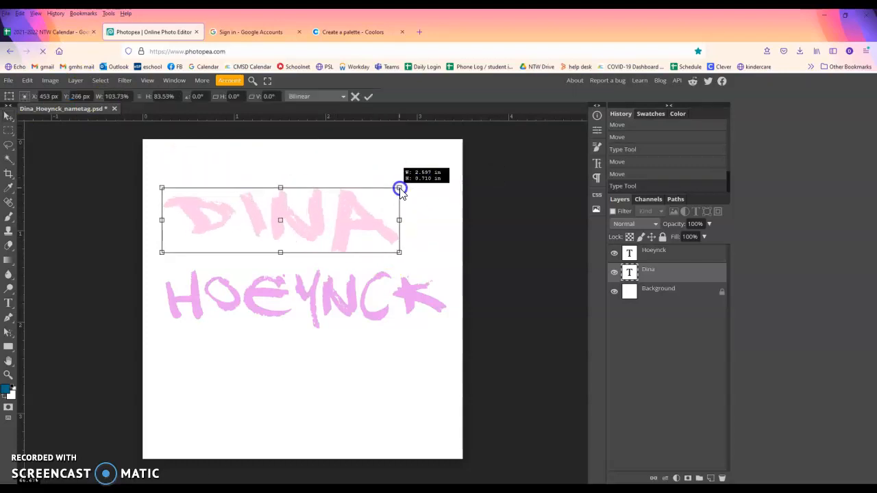
pyautogui.press('Escape')
pyautogui.click(382, 170)
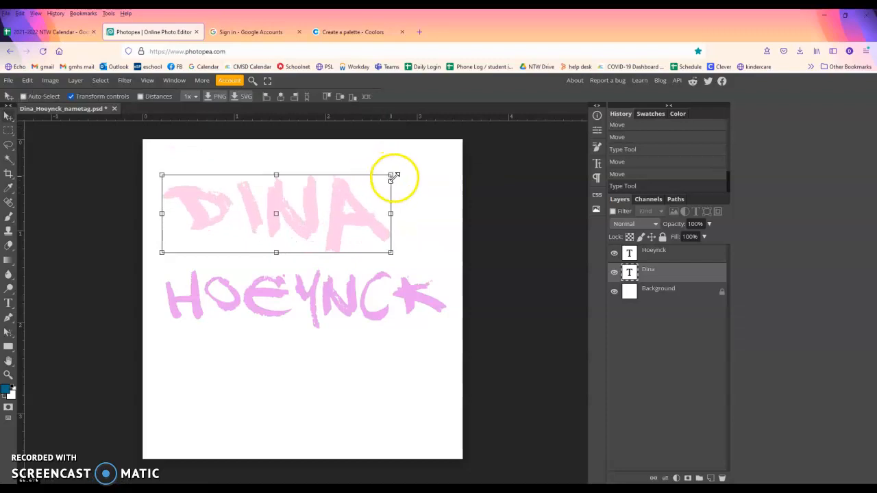
pyautogui.moveTo(392, 176); pyautogui.dragTo(444, 165)
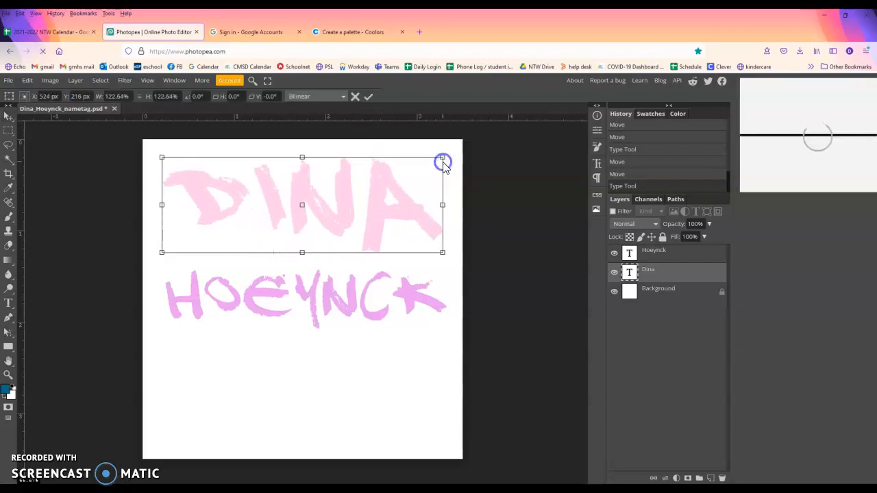
pyautogui.rightClick(348, 299)
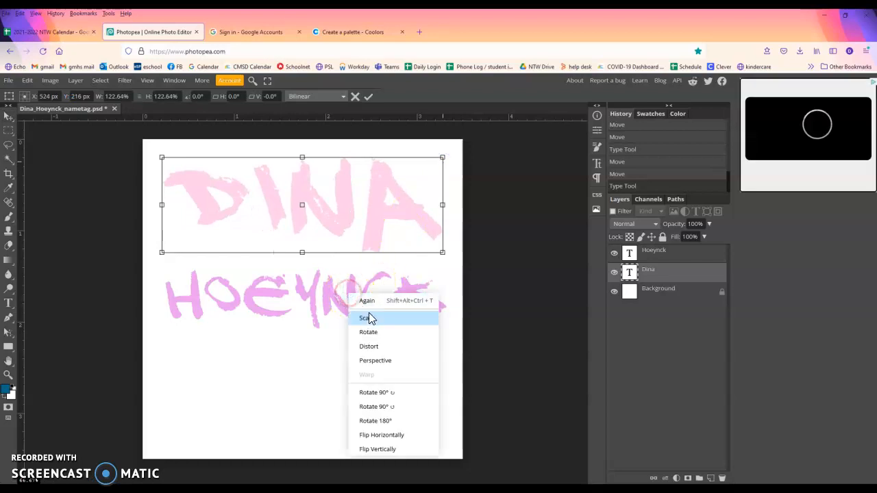
pyautogui.click(305, 279)
pyautogui.click(305, 280)
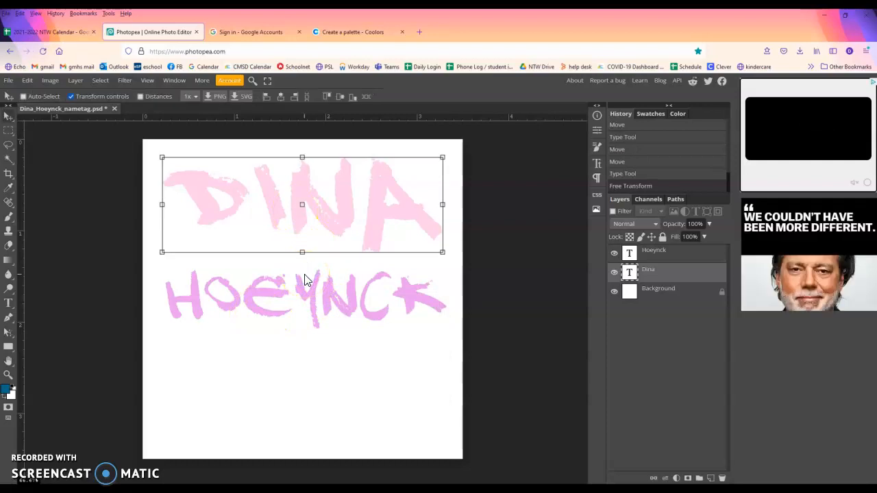
# Move the first name down and nudge the surname up beneath it
pyautogui.moveTo(317, 209); pyautogui.dragTo(315, 220)
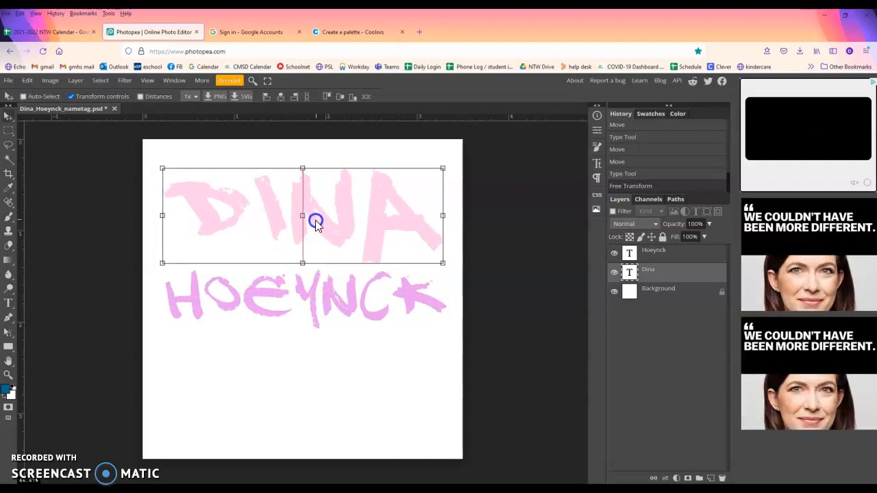
pyautogui.click(345, 303)
pyautogui.moveTo(334, 293); pyautogui.dragTo(330, 293)
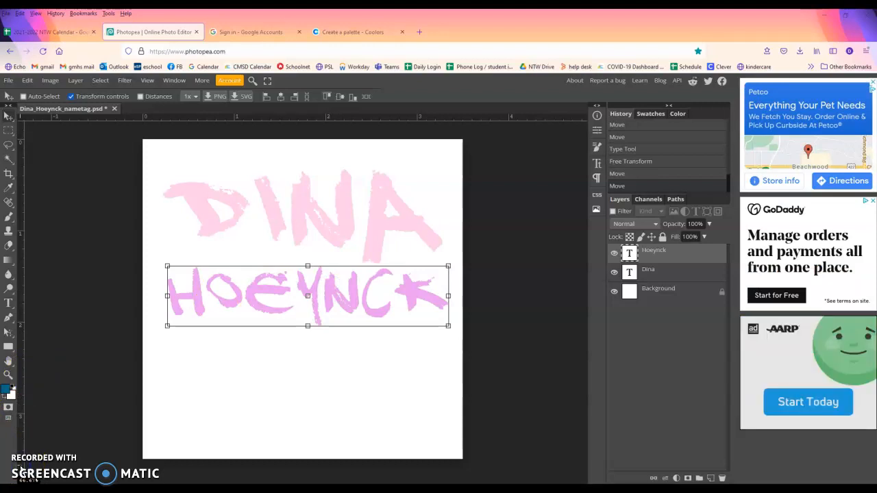
# Pick the Gradient tool and set its first colour to navy 03254e
pyautogui.click(8, 261)
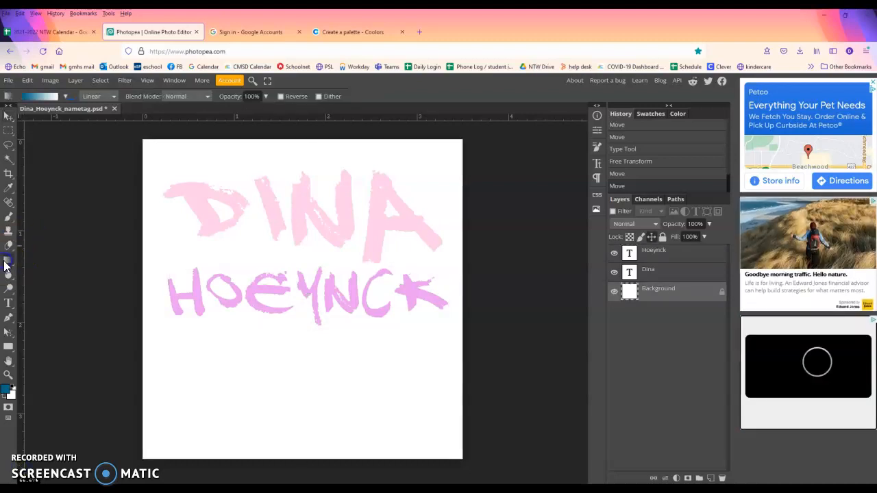
pyautogui.click(66, 96)
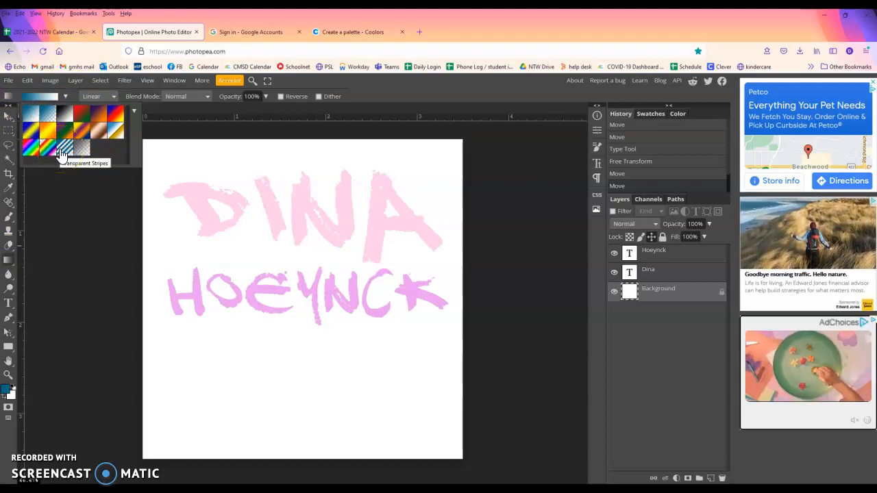
pyautogui.click(43, 415)
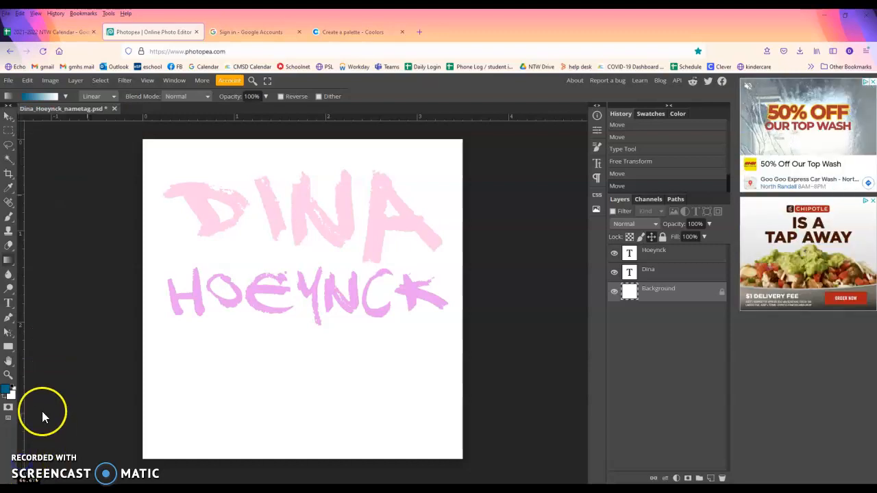
pyautogui.click(7, 392)
pyautogui.moveTo(248, 248); pyautogui.dragTo(202, 249)
pyautogui.hotkey('ctrl', 'v')
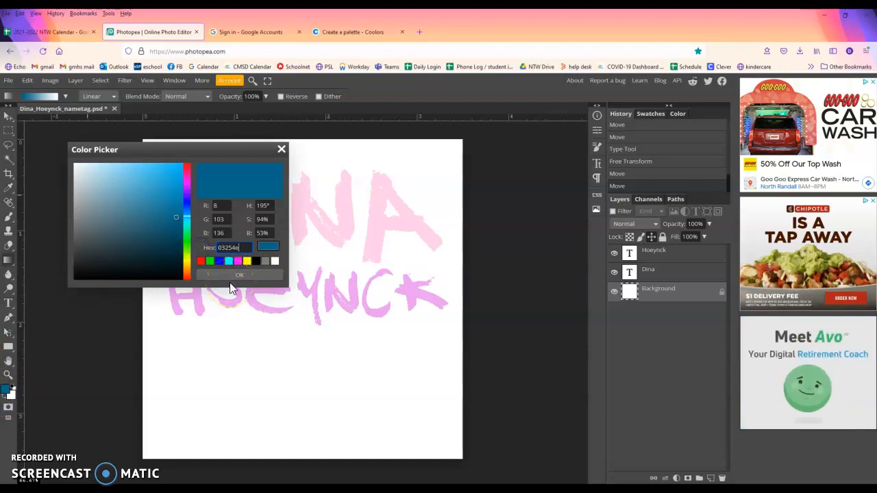
pyautogui.click(230, 276)
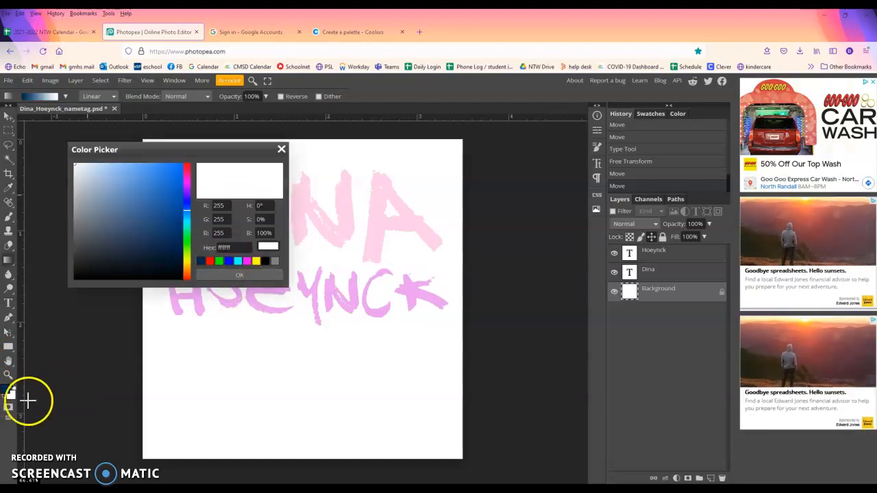
# Copy slate 545677 from Coolors and set it as the second gradient colour
pyautogui.click(357, 32)
pyautogui.click(459, 432)
pyautogui.click(507, 406)
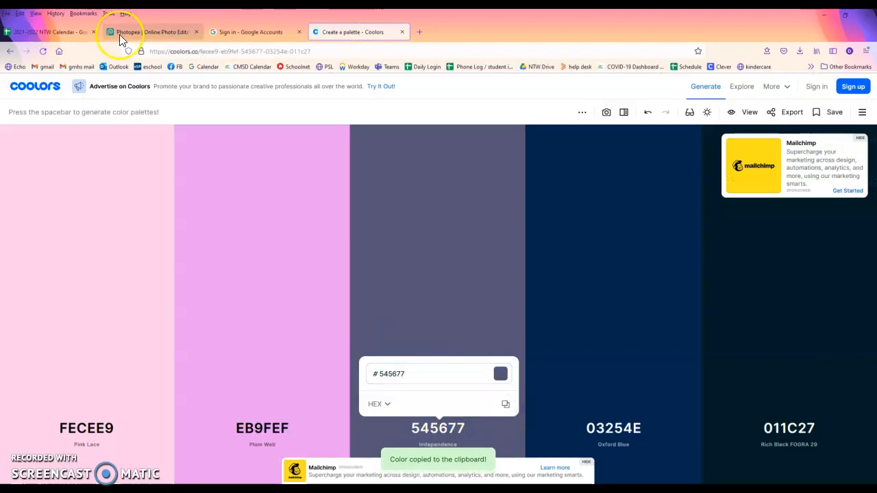
pyautogui.click(132, 32)
pyautogui.click(204, 245)
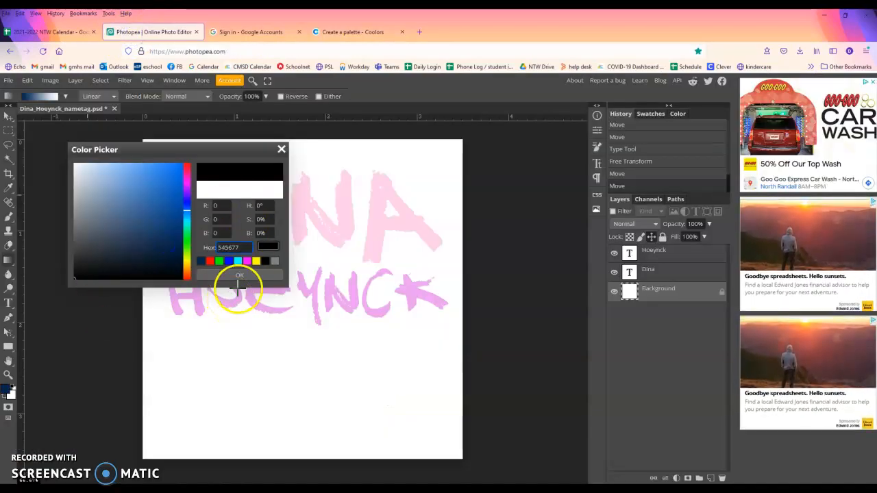
pyautogui.hotkey('ctrl', 'v')
pyautogui.click(244, 277)
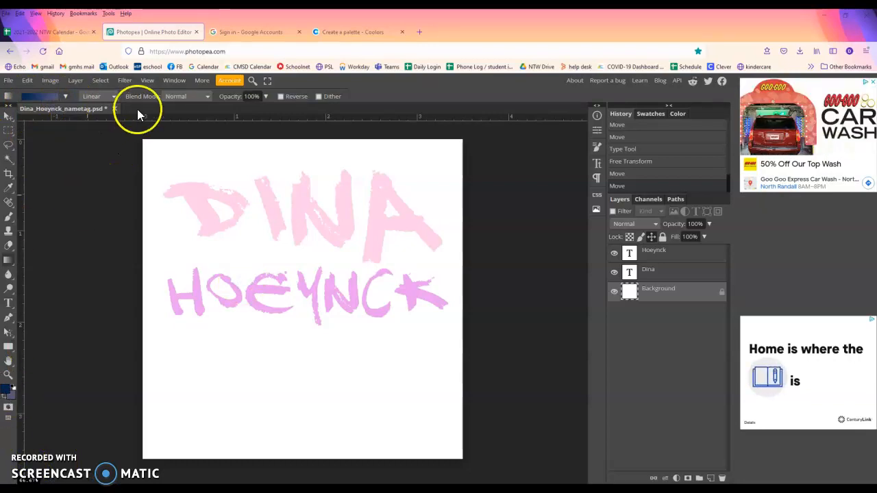
# Fill the background with a Linear gradient, then try a Radial gradient
pyautogui.click(114, 96)
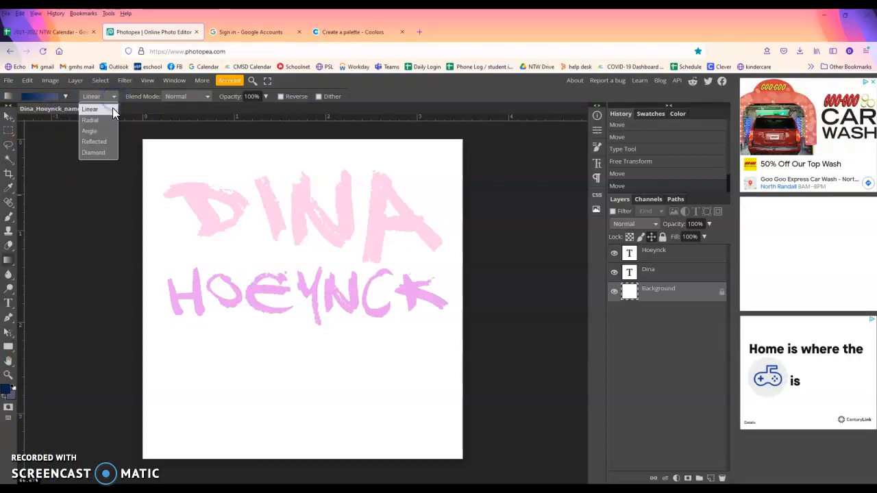
pyautogui.click(103, 141)
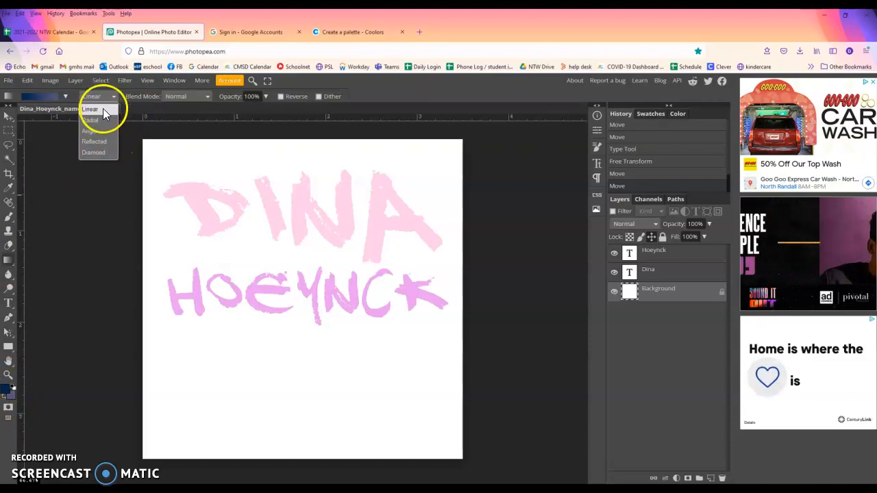
pyautogui.click(103, 109)
pyautogui.moveTo(299, 156); pyautogui.dragTo(296, 443)
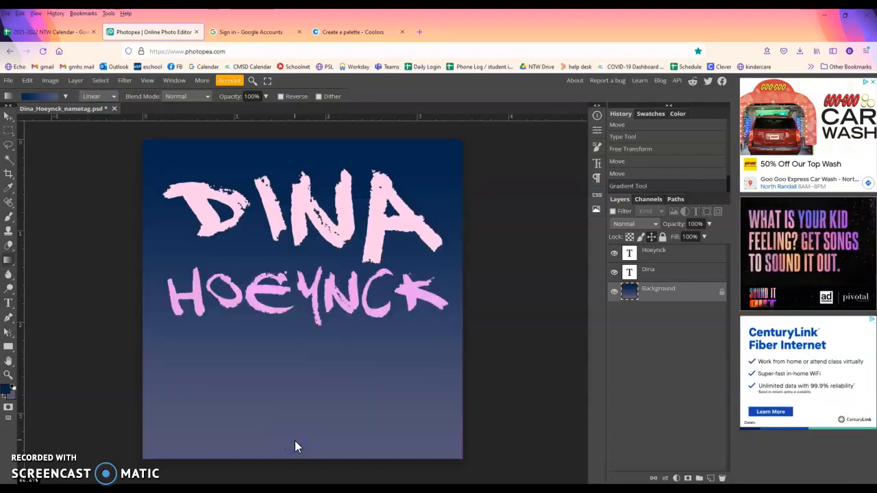
pyautogui.click(106, 96)
pyautogui.click(107, 124)
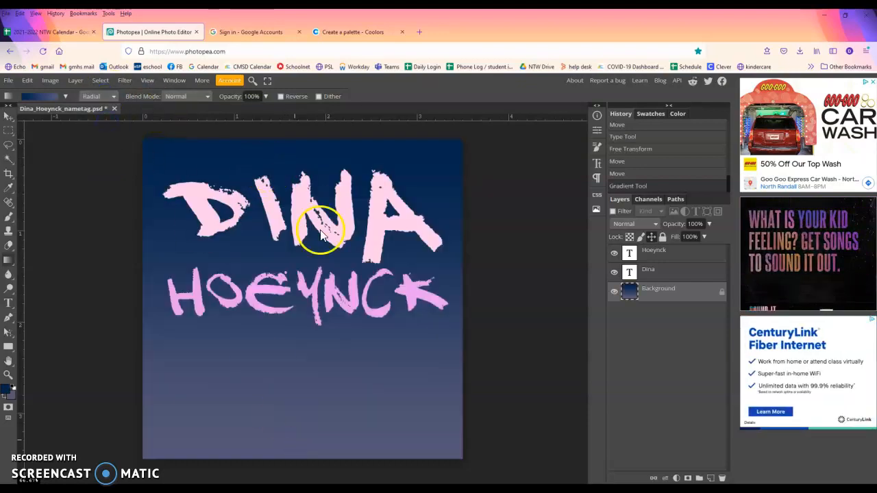
pyautogui.moveTo(298, 254); pyautogui.dragTo(347, 409)
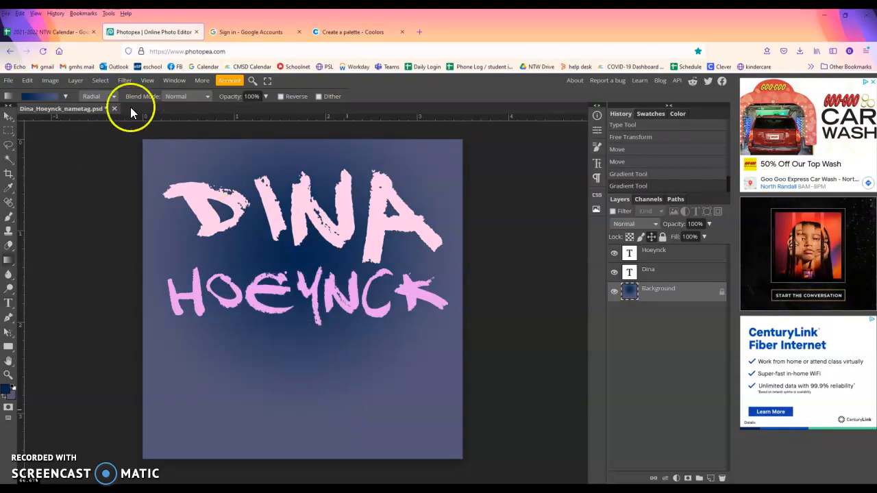
# Try the Angle, Reflected and Diamond gradient shapes on the background
pyautogui.click(113, 96)
pyautogui.moveTo(268, 263); pyautogui.dragTo(407, 446)
pyautogui.click(98, 97)
pyautogui.click(102, 141)
pyautogui.moveTo(302, 284); pyautogui.dragTo(308, 411)
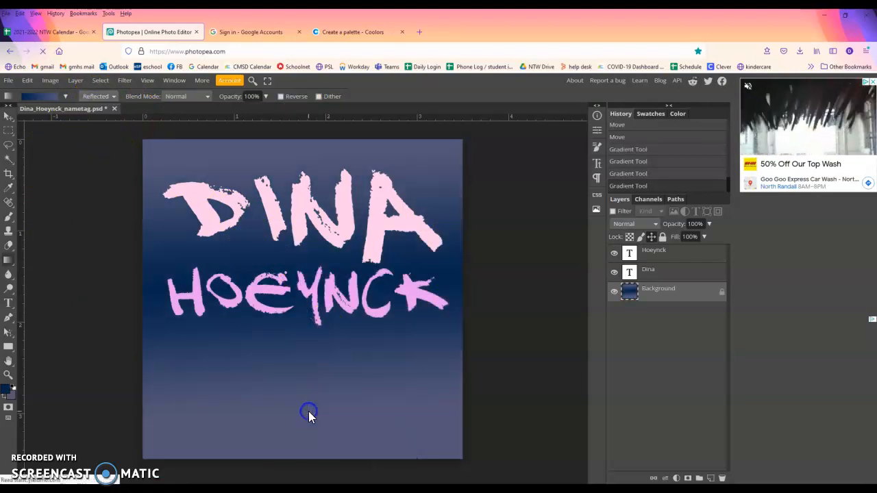
pyautogui.click(105, 98)
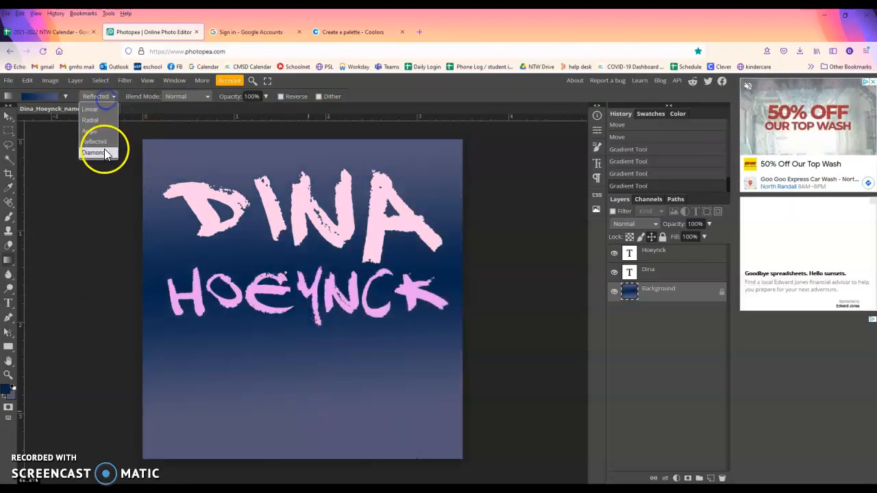
pyautogui.click(99, 154)
pyautogui.moveTo(302, 257); pyautogui.dragTo(303, 429)
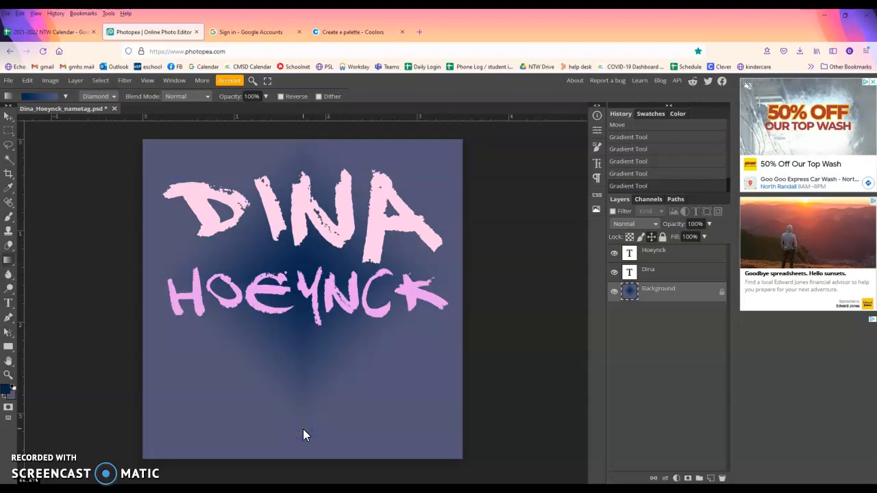
# Return to Linear and redraw the navy-to-slate gradient from the text downward
pyautogui.click(101, 113)
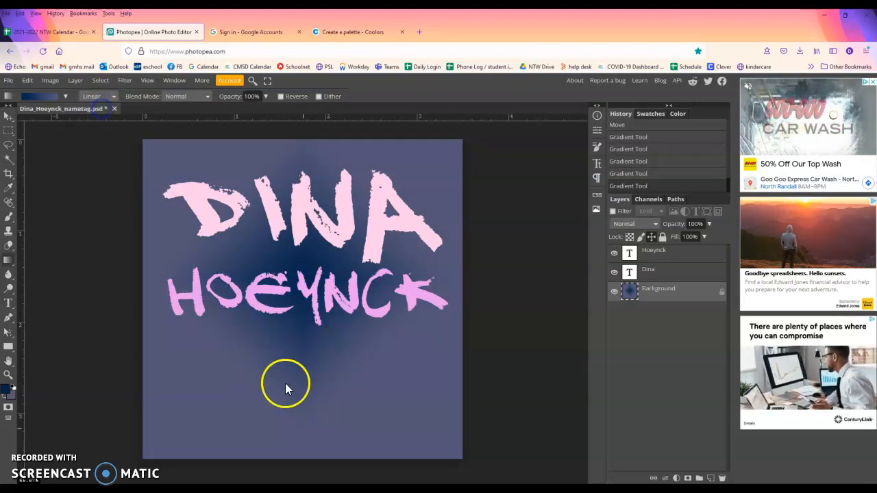
pyautogui.moveTo(298, 172); pyautogui.dragTo(323, 300)
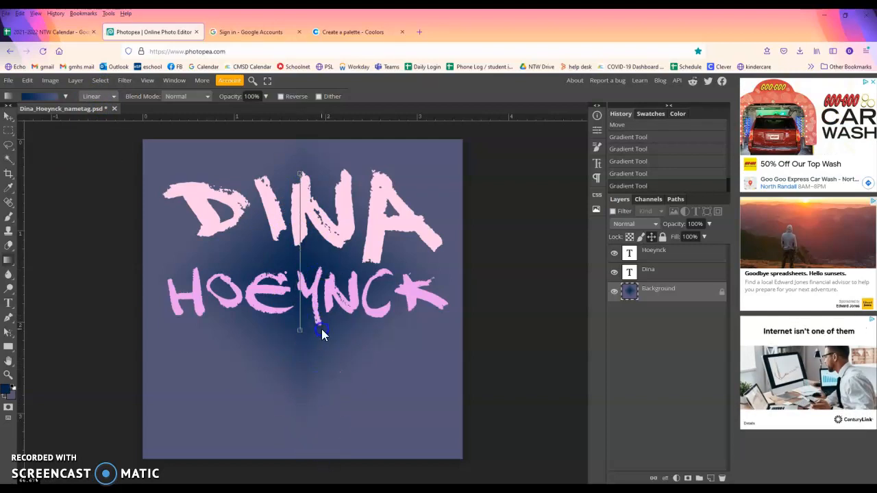
pyautogui.moveTo(416, 297); pyautogui.dragTo(291, 431)
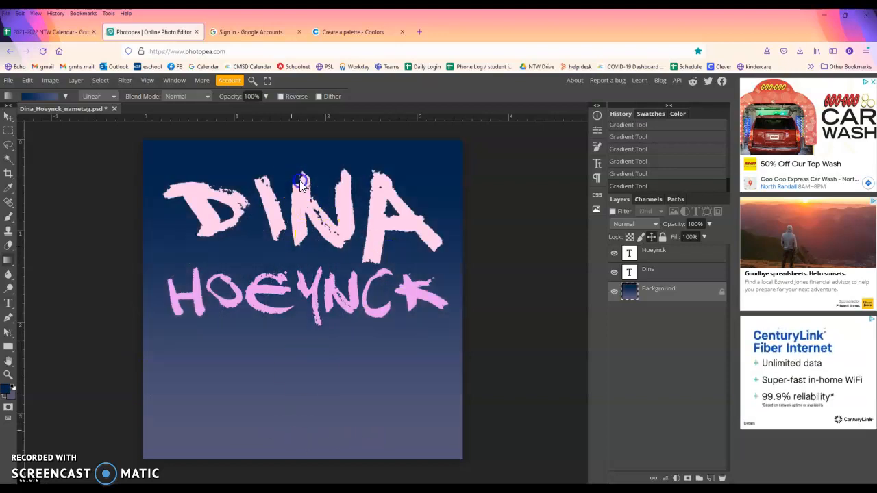
pyautogui.moveTo(302, 257); pyautogui.dragTo(302, 479)
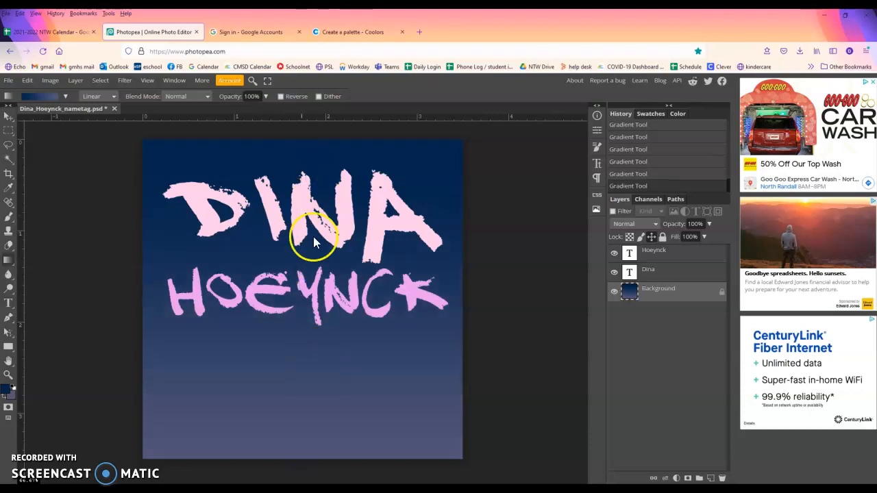
pyautogui.moveTo(297, 224); pyautogui.dragTo(297, 330)
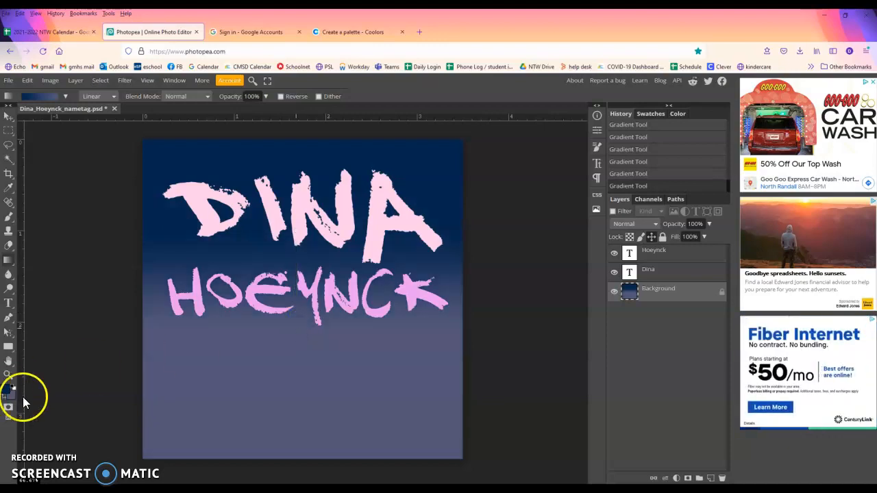
pyautogui.moveTo(301, 277); pyautogui.dragTo(303, 381)
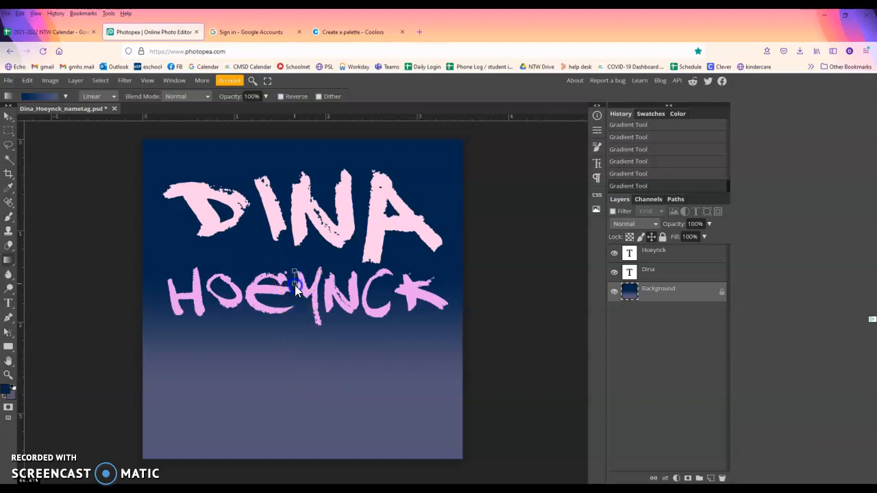
pyautogui.moveTo(297, 373); pyautogui.dragTo(297, 375)
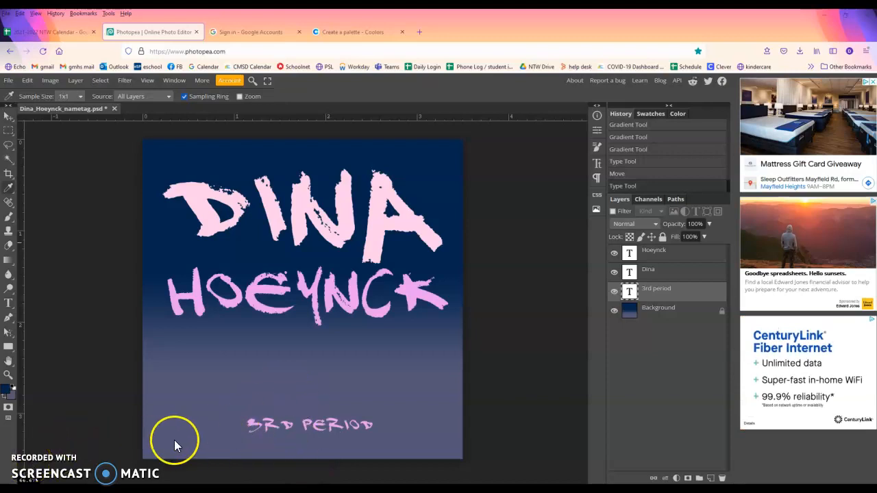
pyautogui.click(11, 301)
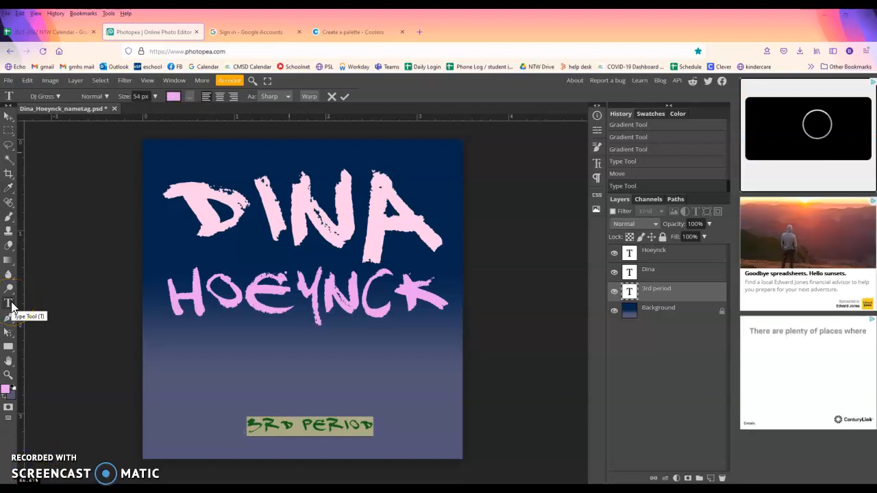
pyautogui.click(8, 191)
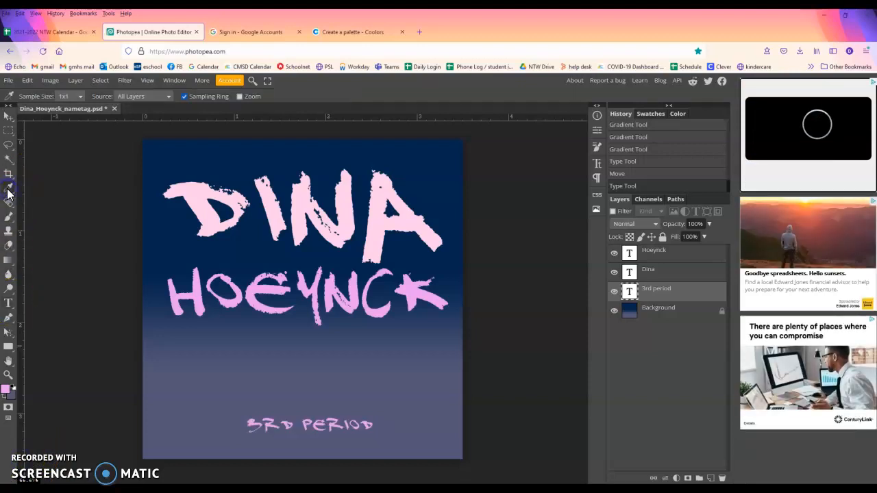
pyautogui.moveTo(244, 203); pyautogui.dragTo(212, 218)
pyautogui.click(268, 309)
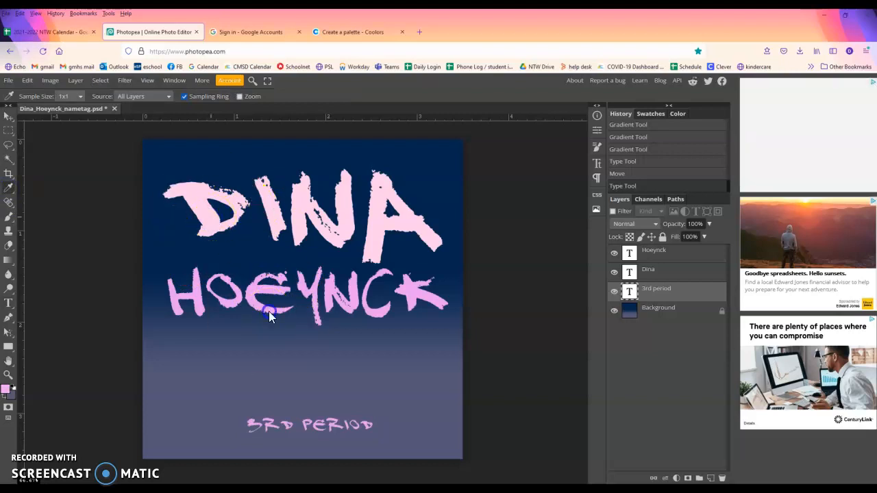
pyautogui.click(276, 356)
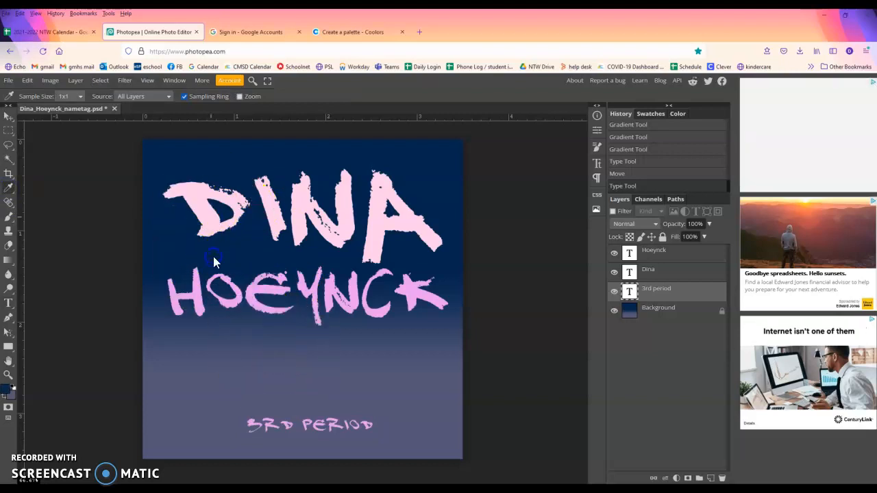
pyautogui.click(5, 394)
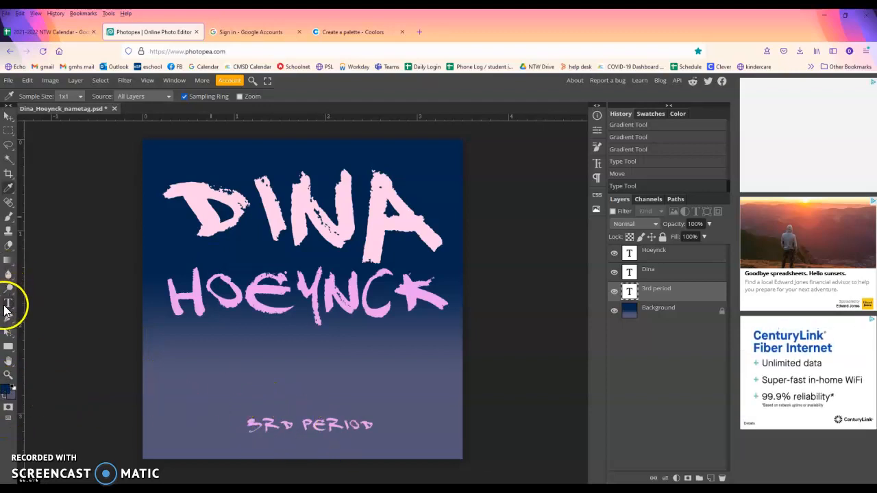
# Recolour the 3rd period text a soft lavender and commit the edit
pyautogui.click(7, 304)
pyautogui.click(262, 423)
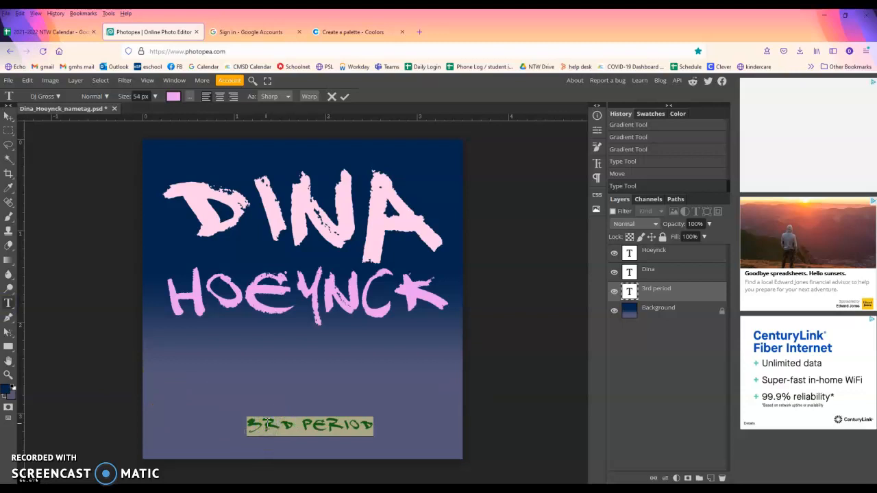
pyautogui.click(174, 96)
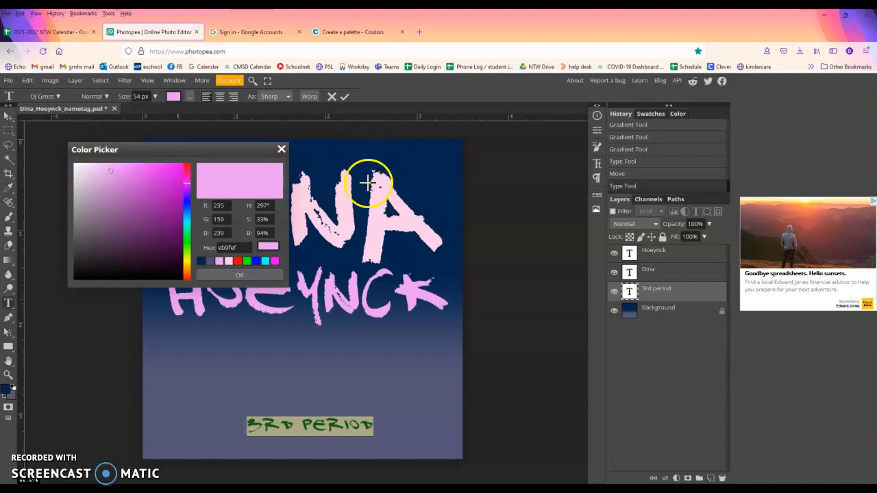
pyautogui.click(429, 170)
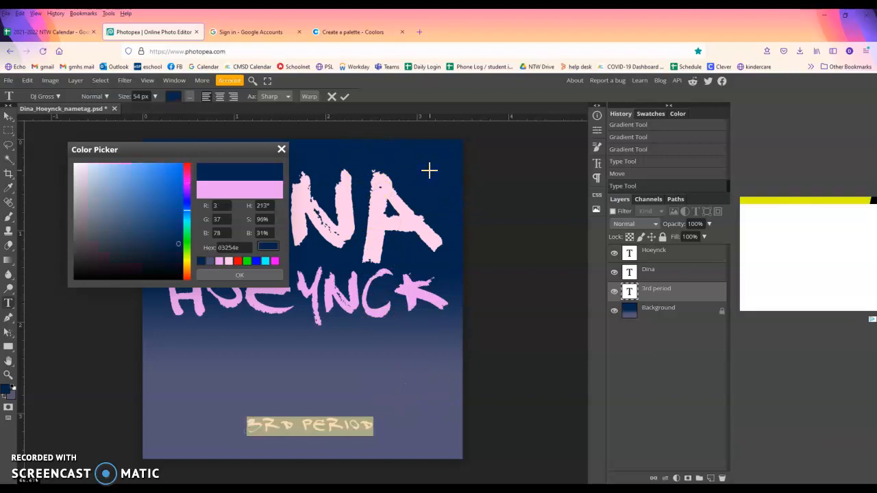
pyautogui.click(273, 277)
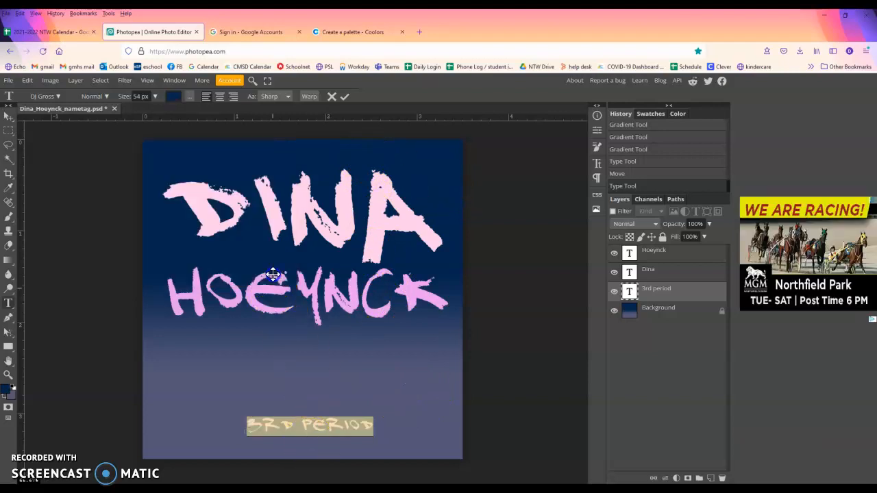
pyautogui.click(292, 429)
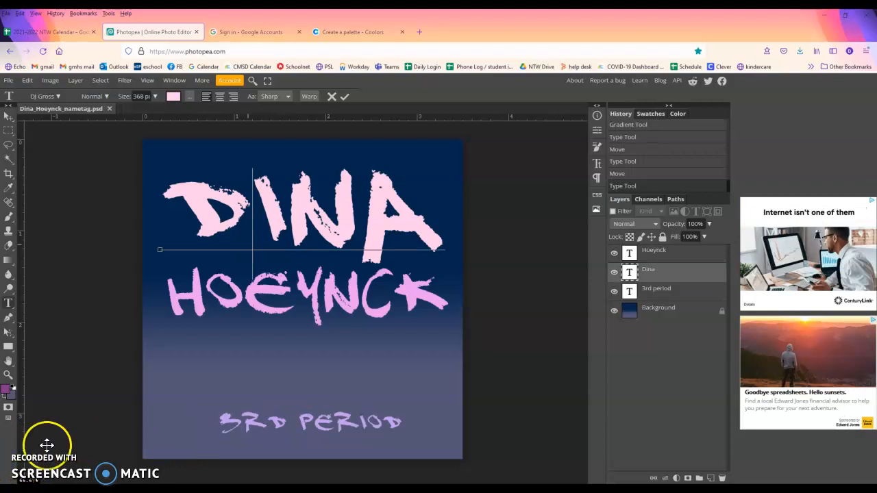
# Warp the DINA text with the Flag style at about 2% bend, after trying Shell Lower
pyautogui.doubleClick(260, 207)
pyautogui.click(310, 98)
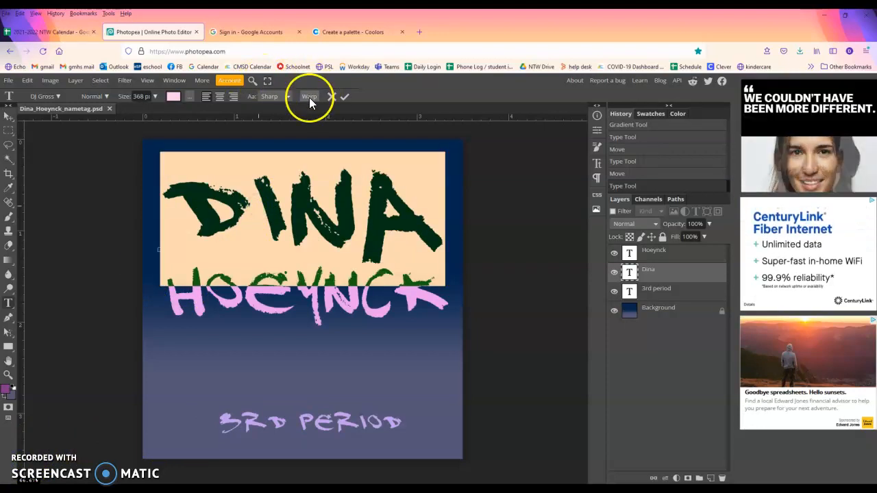
pyautogui.click(164, 182)
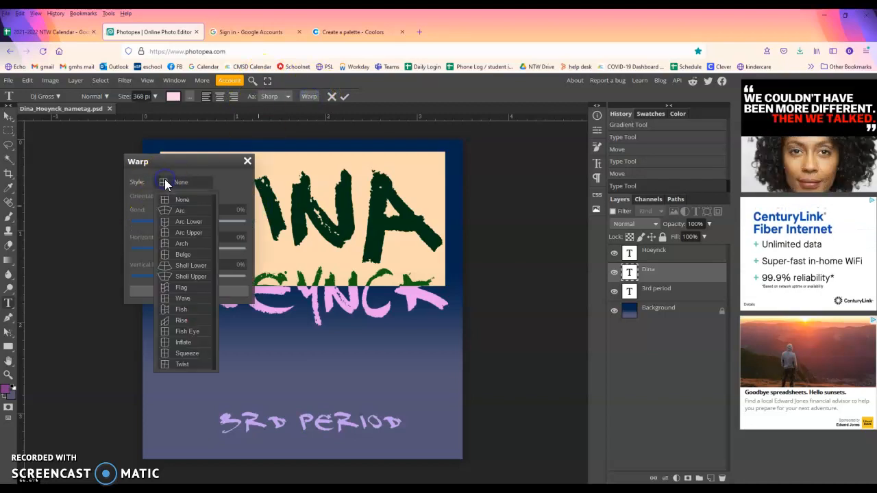
pyautogui.click(184, 265)
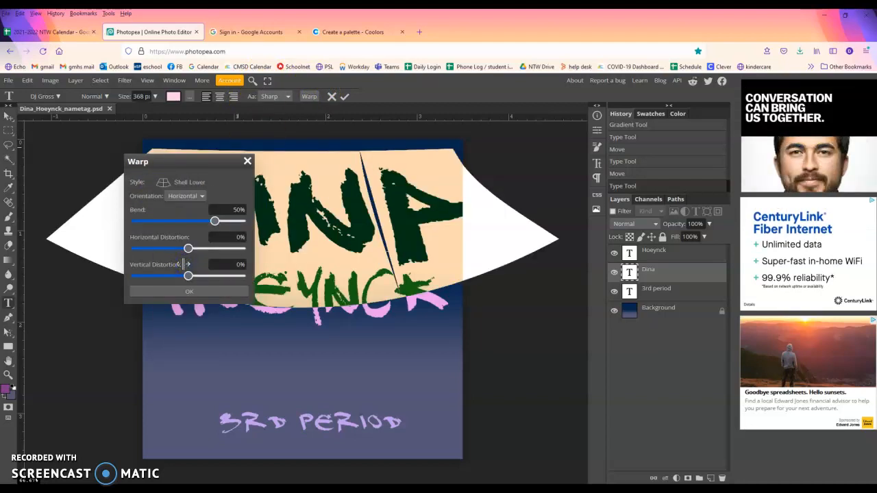
pyautogui.click(170, 185)
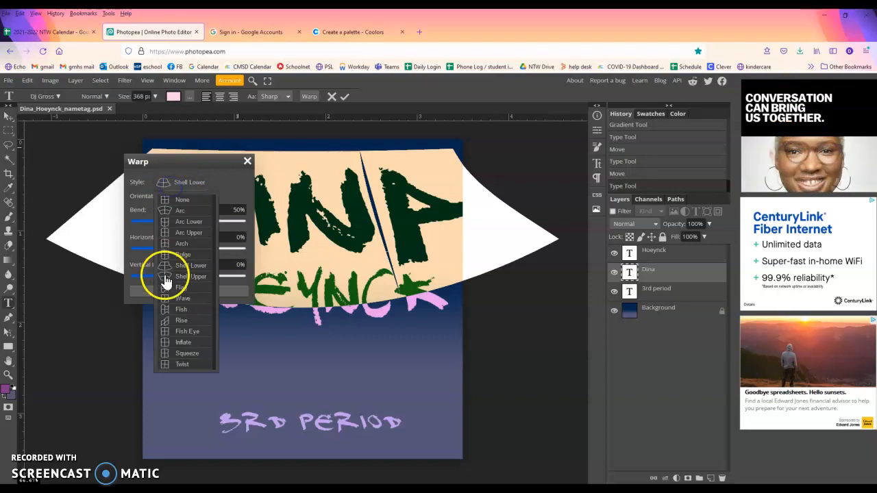
pyautogui.click(174, 291)
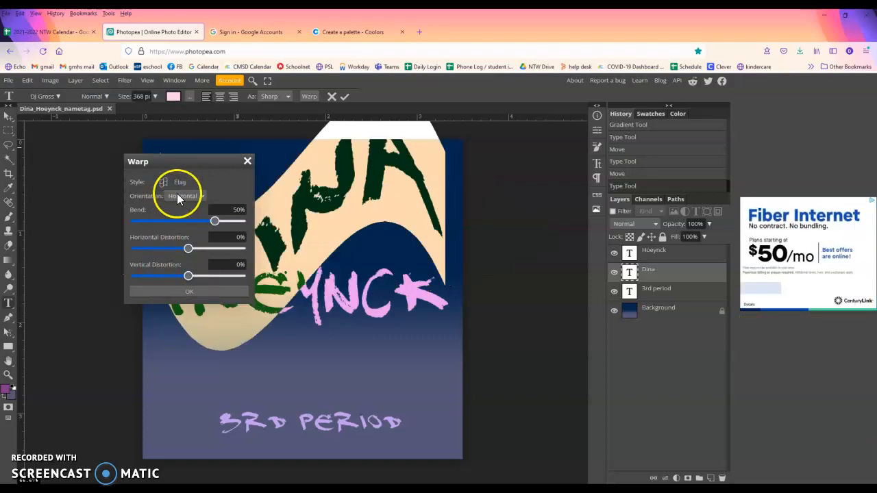
pyautogui.moveTo(214, 222); pyautogui.dragTo(191, 226)
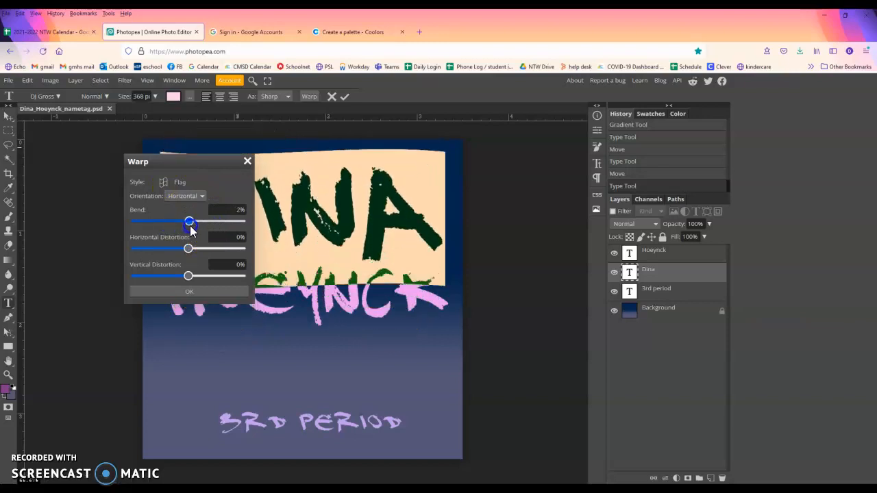
pyautogui.click(200, 293)
pyautogui.click(301, 158)
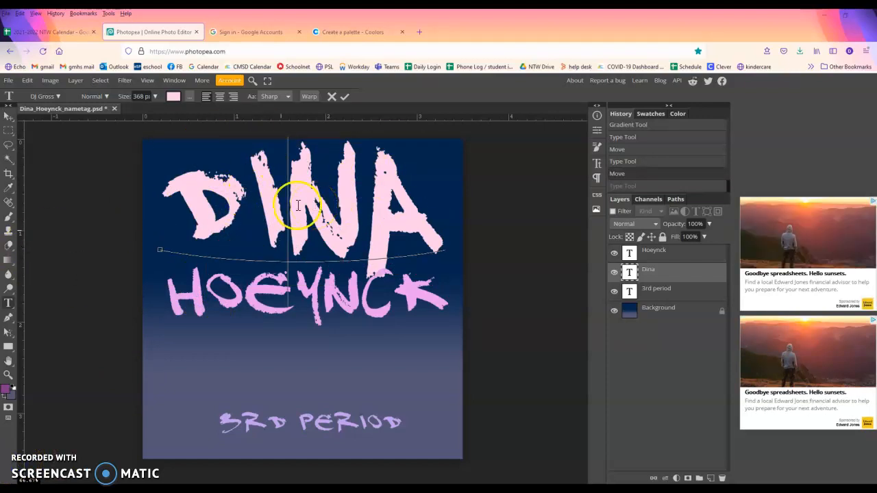
# Undo and redo the recent text and 3rd period move changes
pyautogui.click(35, 79)
pyautogui.click(35, 93)
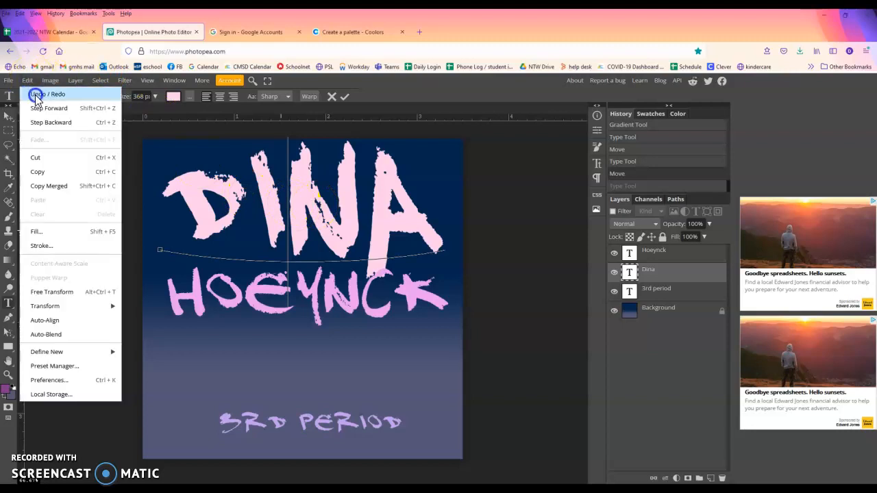
pyautogui.click(33, 79)
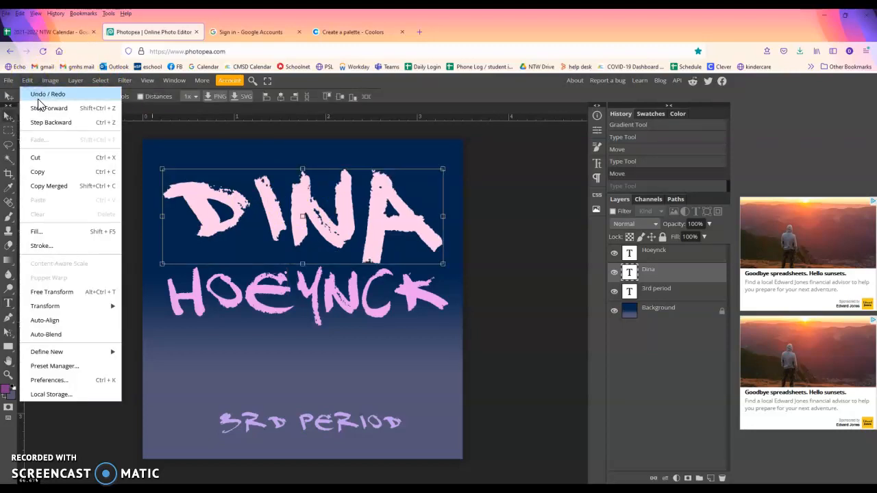
pyautogui.click(36, 95)
pyautogui.hotkey('ctrl', 'z')
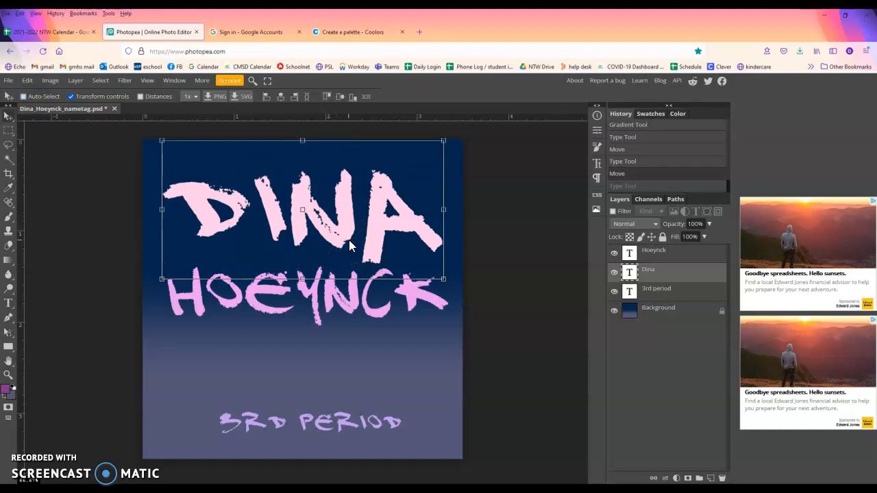
pyautogui.click(31, 81)
pyautogui.click(36, 92)
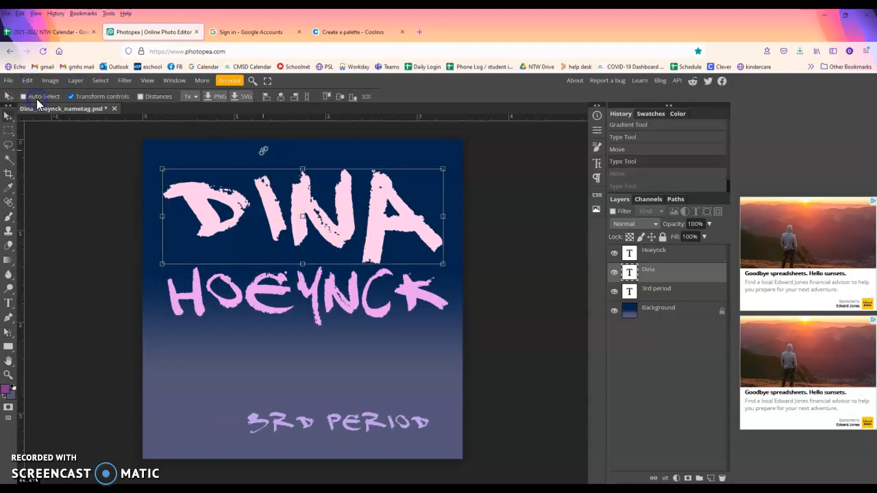
pyautogui.click(643, 186)
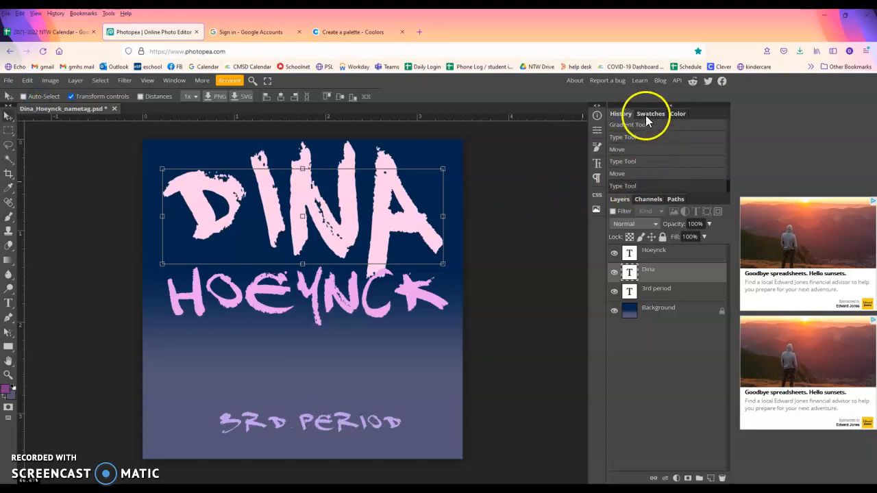
# In the History panel, revert to the Move step just before the last text edit
pyautogui.scroll(5, 649, 182)
pyautogui.scroll(2, 649, 182)
pyautogui.scroll(-3, 649, 182)
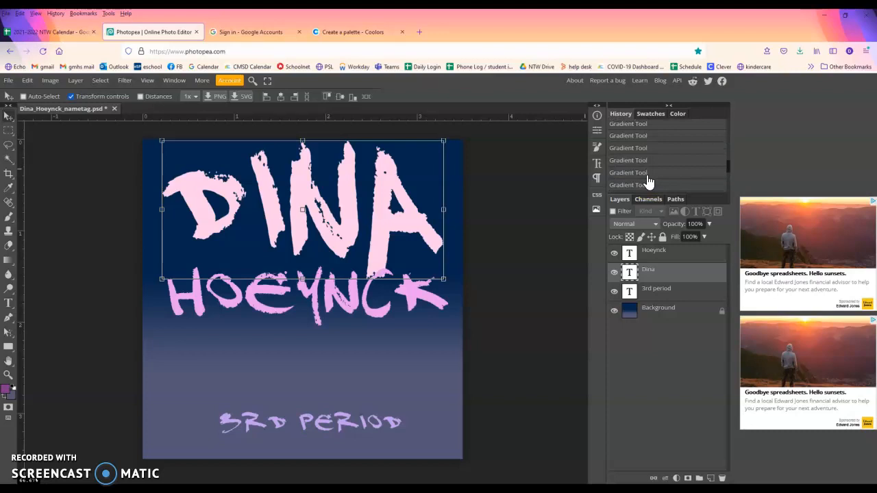
pyautogui.scroll(-3, 649, 182)
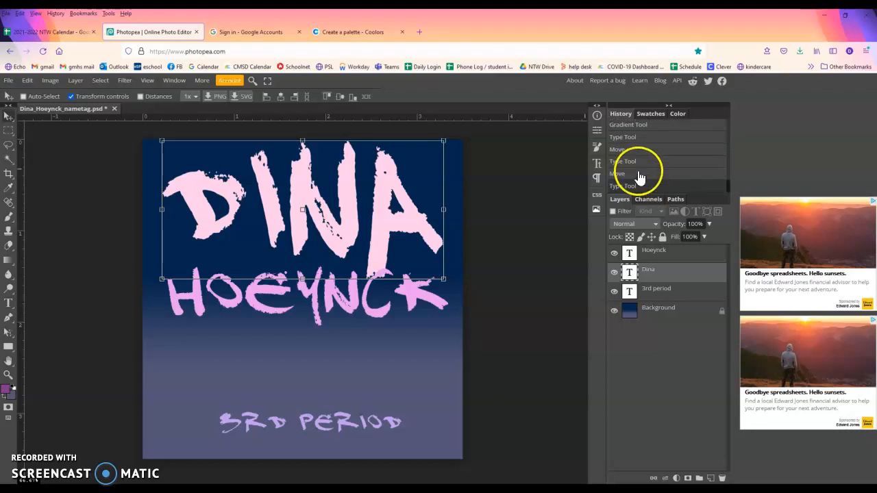
pyautogui.click(637, 173)
pyautogui.click(639, 161)
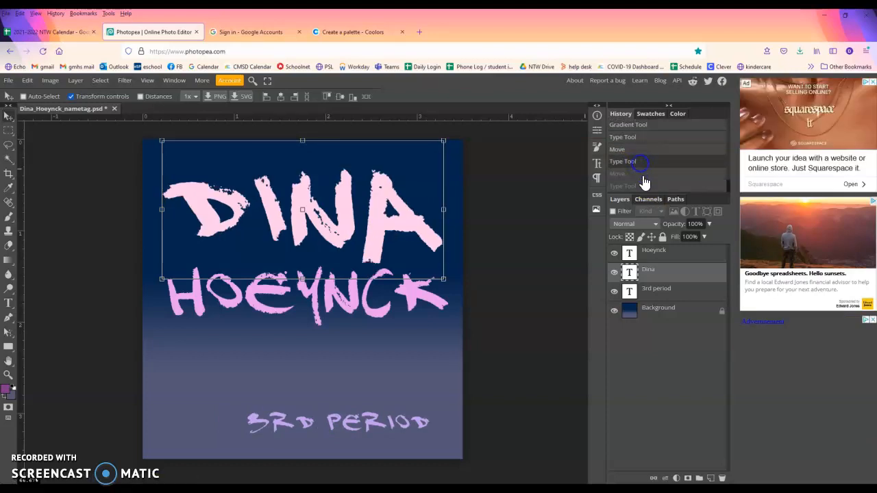
pyautogui.click(641, 173)
pyautogui.click(645, 185)
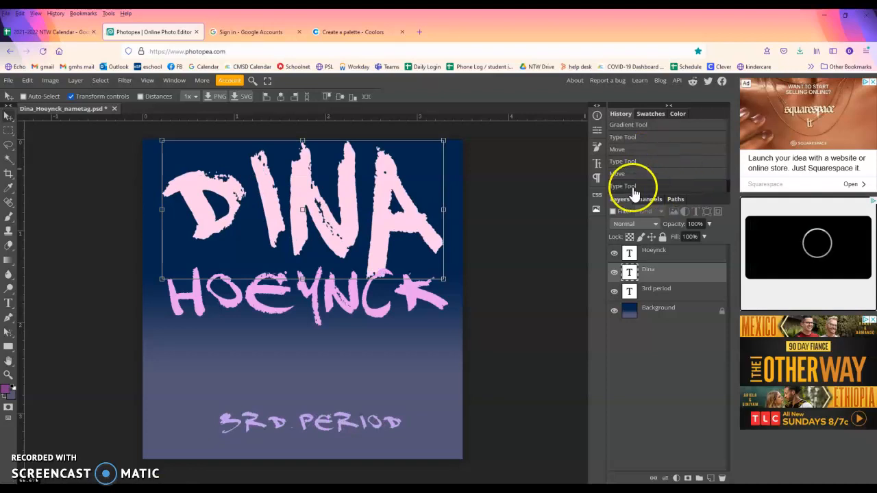
pyautogui.click(620, 174)
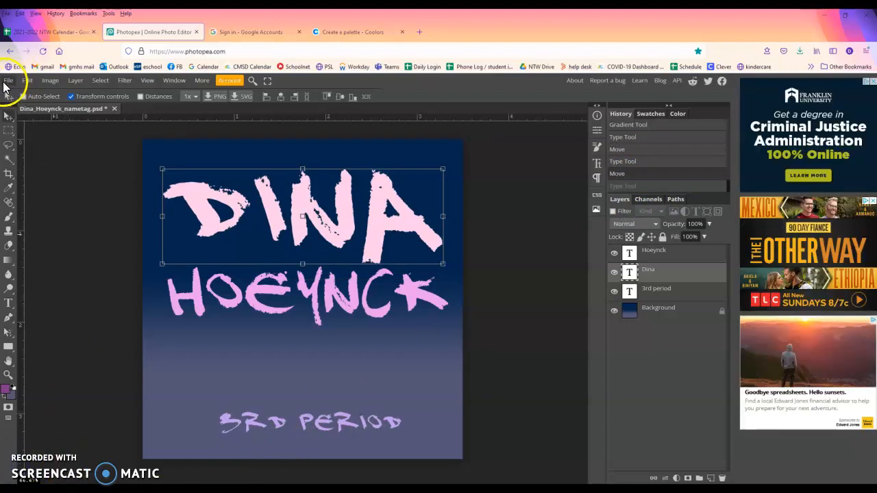
# Download the nametag as a PSD and open the class's shared Google Drive folder
pyautogui.click(6, 81)
pyautogui.click(38, 192)
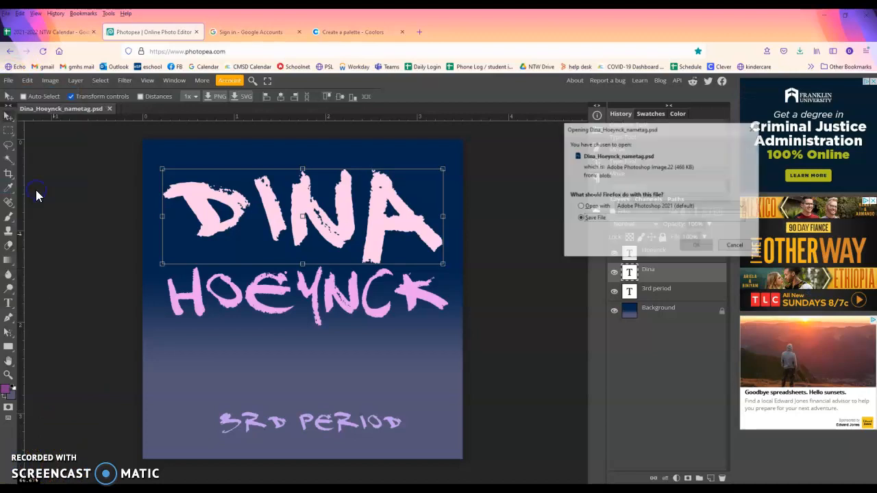
pyautogui.click(697, 246)
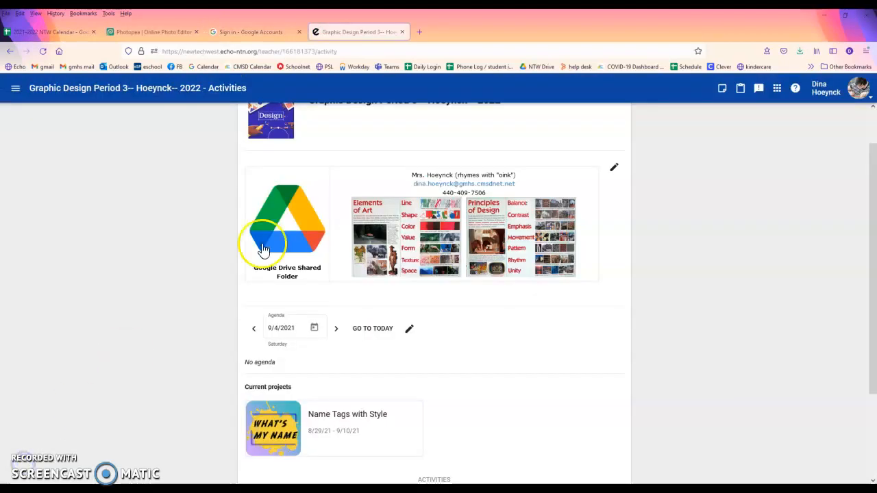
pyautogui.click(264, 249)
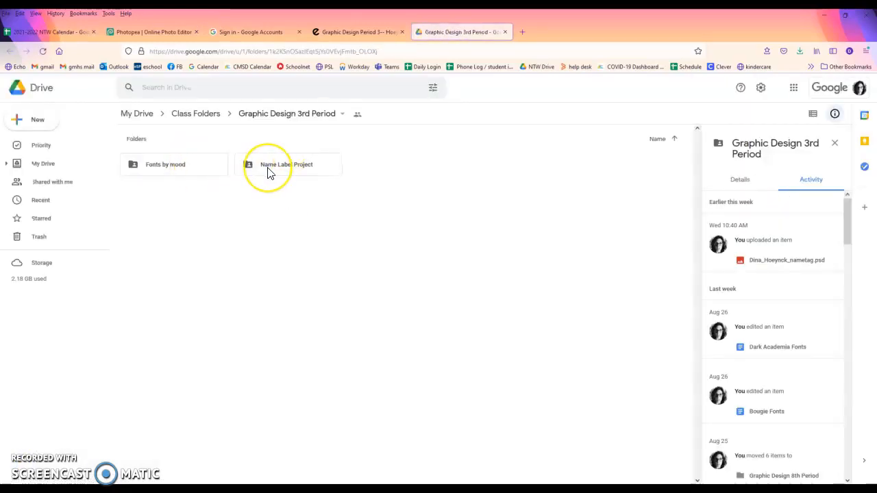
# Upload the downloaded nametag PSD into the Name Label Project folder
pyautogui.doubleClick(267, 172)
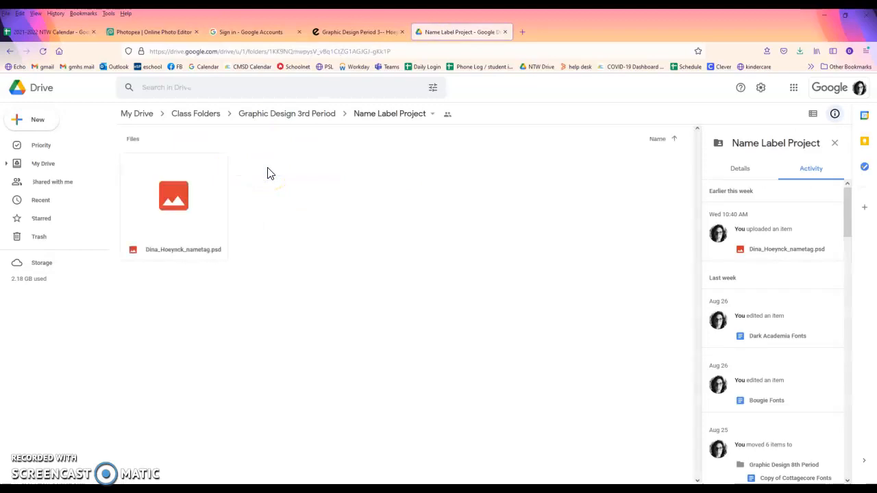
pyautogui.click(801, 50)
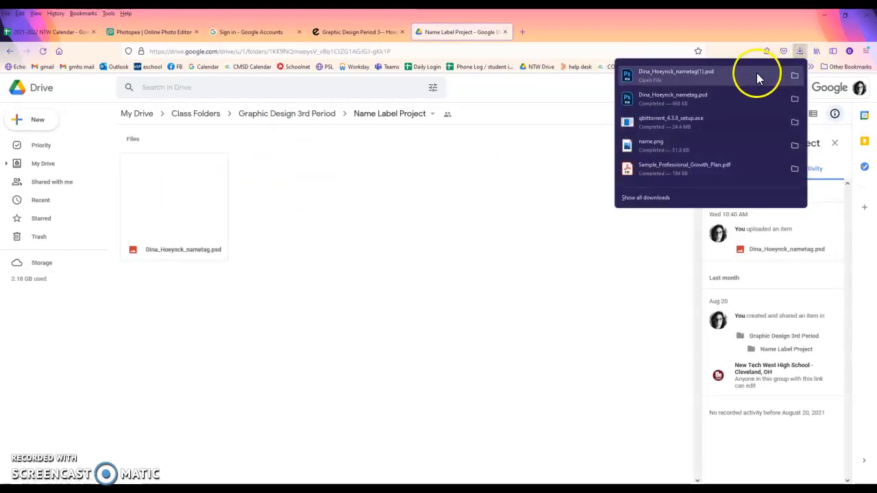
pyautogui.moveTo(678, 72); pyautogui.dragTo(430, 220)
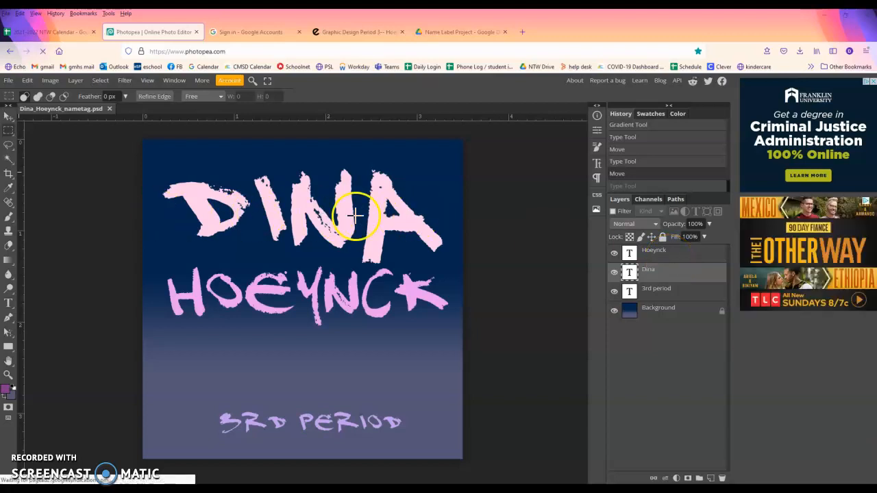
# Flatten all layers into a single Background, then select and copy the whole image
pyautogui.rightClick(675, 259)
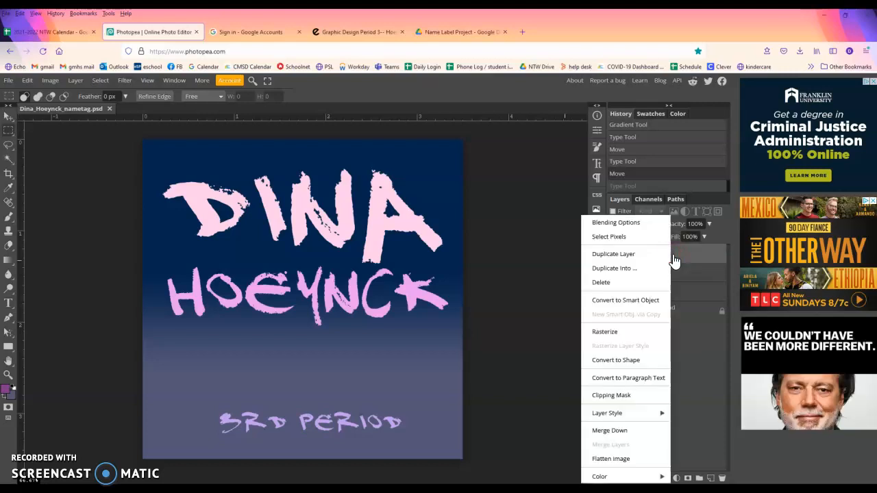
pyautogui.click(619, 464)
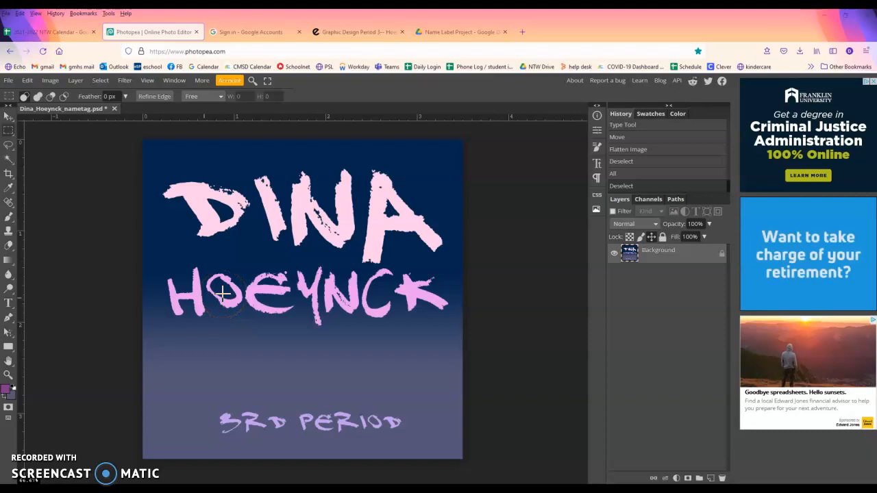
pyautogui.hotkey('ctrl', 'd')
pyautogui.hotkey('ctrl', 'a')
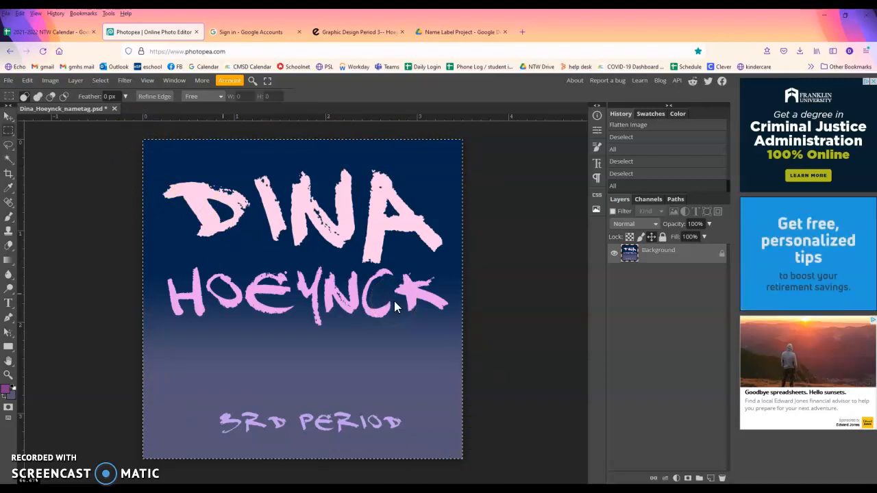
# Resize the canvas to 3.5 × 7 inches, anchored bottom-center
pyautogui.click(50, 80)
pyautogui.click(63, 185)
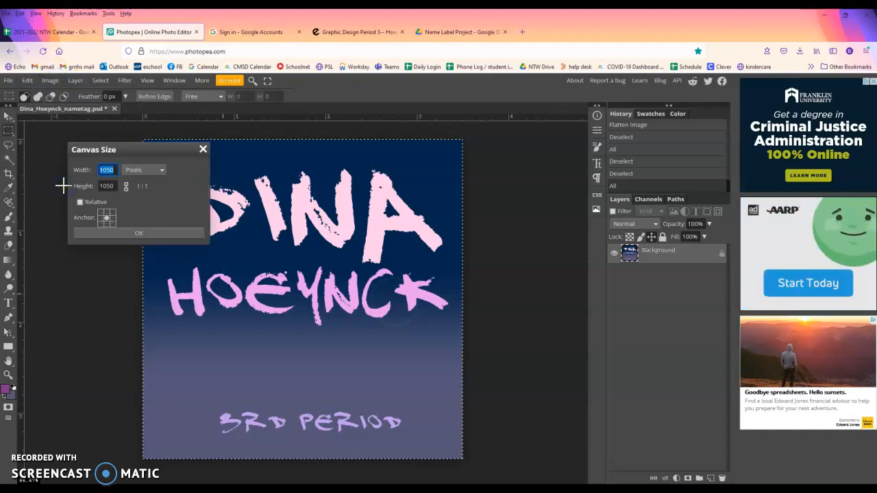
pyautogui.click(143, 170)
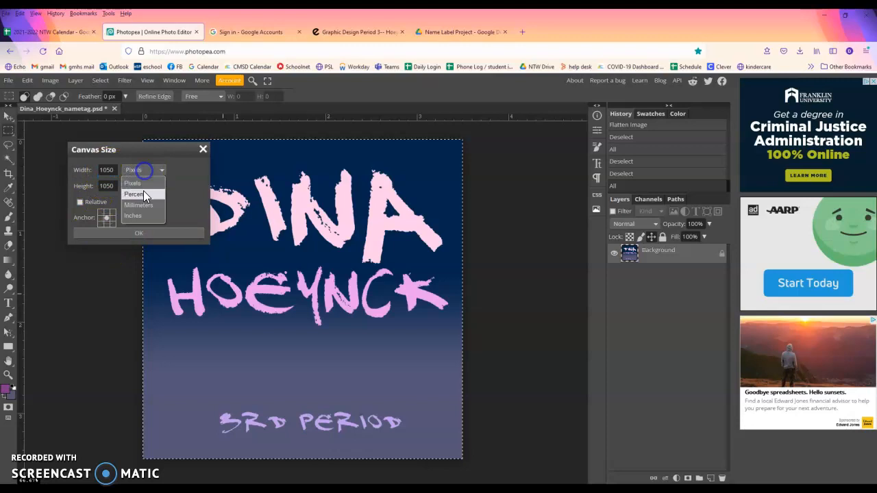
pyautogui.click(147, 217)
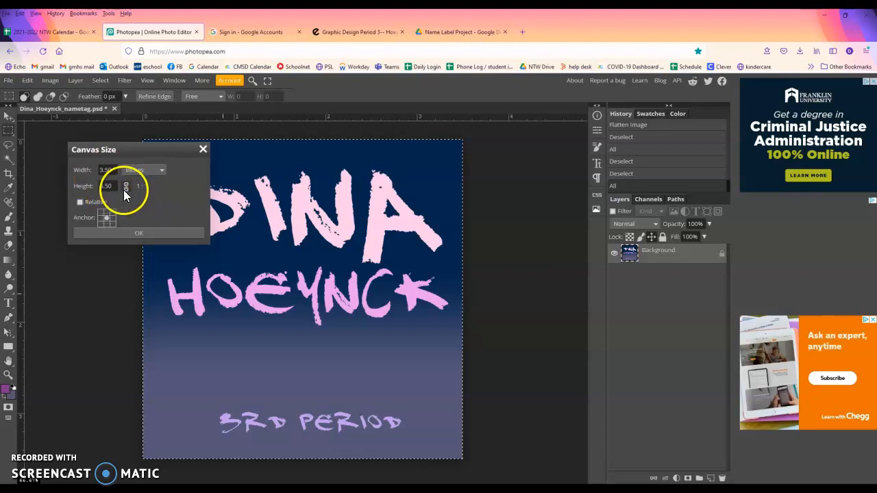
pyautogui.click(117, 187)
pyautogui.write('7')
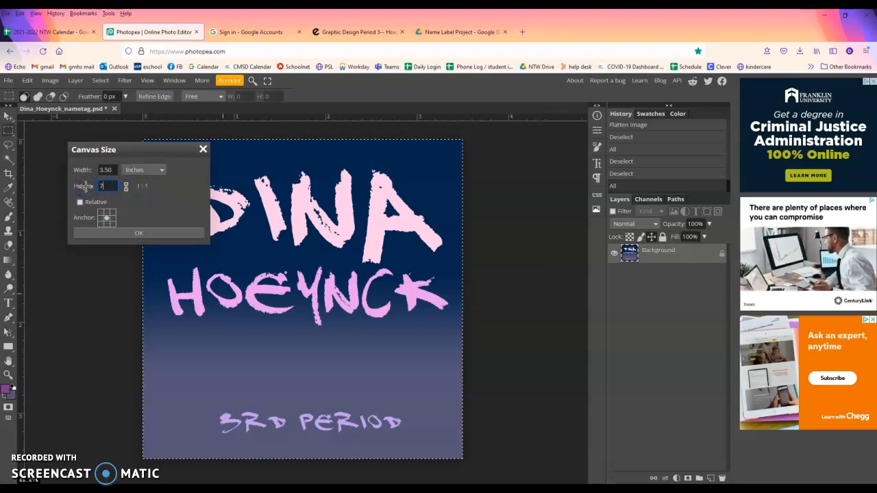
pyautogui.click(108, 225)
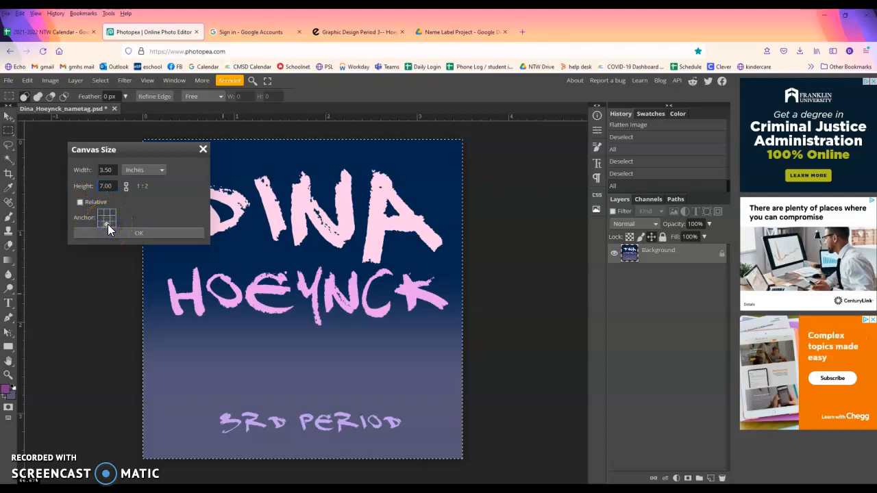
pyautogui.click(159, 235)
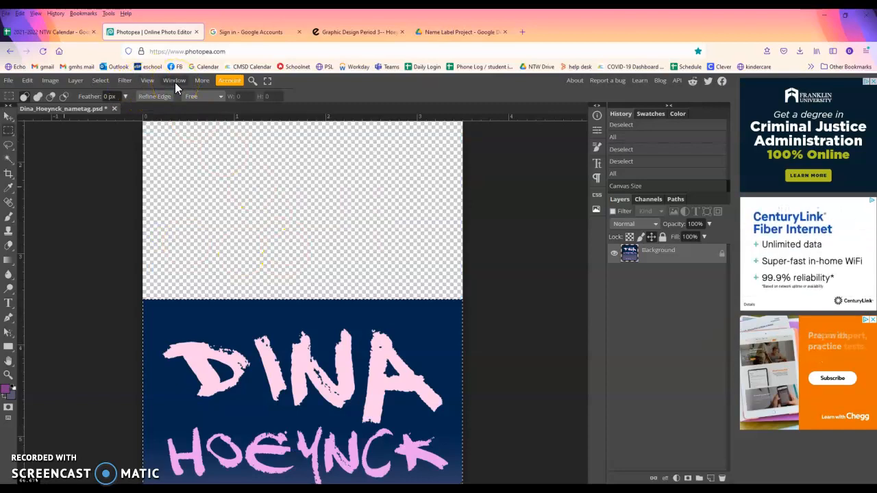
# Paste the copied design, rotate it 180° and place it in the top half
pyautogui.hotkey('ctrl', '0')
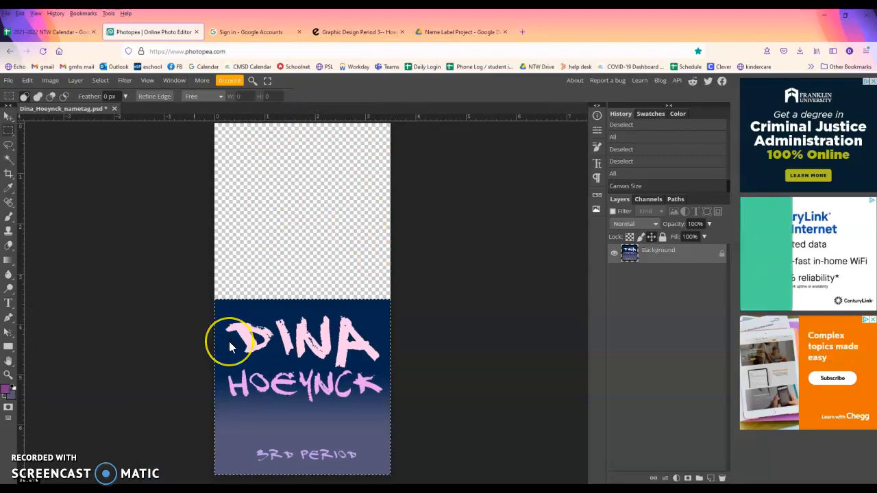
pyautogui.hotkey('ctrl', 'v')
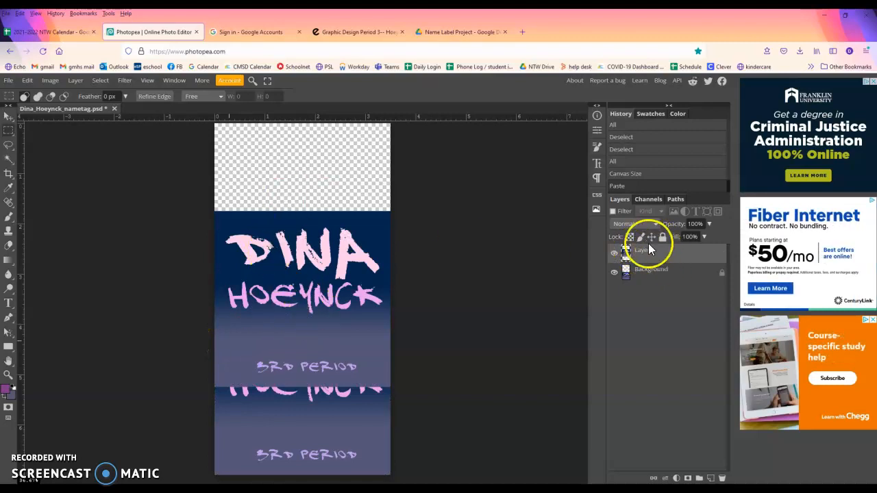
pyautogui.click(8, 116)
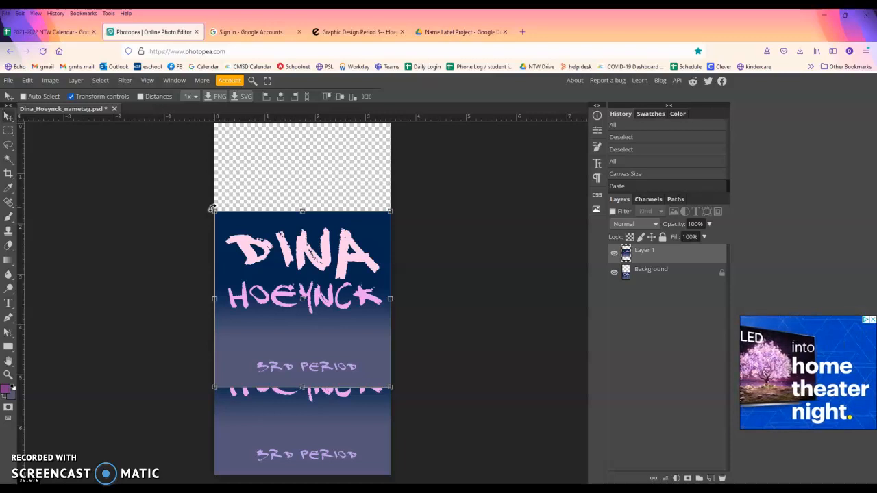
pyautogui.moveTo(192, 225); pyautogui.dragTo(406, 409)
pyautogui.moveTo(342, 311); pyautogui.dragTo(336, 212)
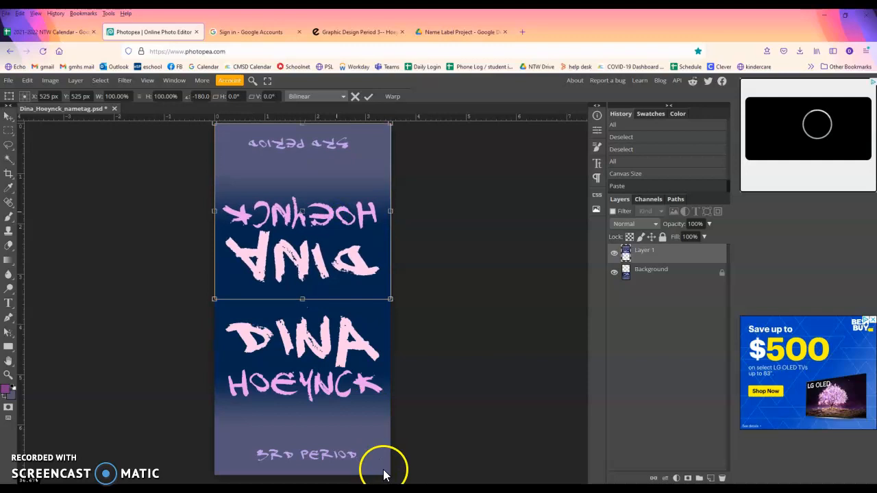
pyautogui.click(8, 133)
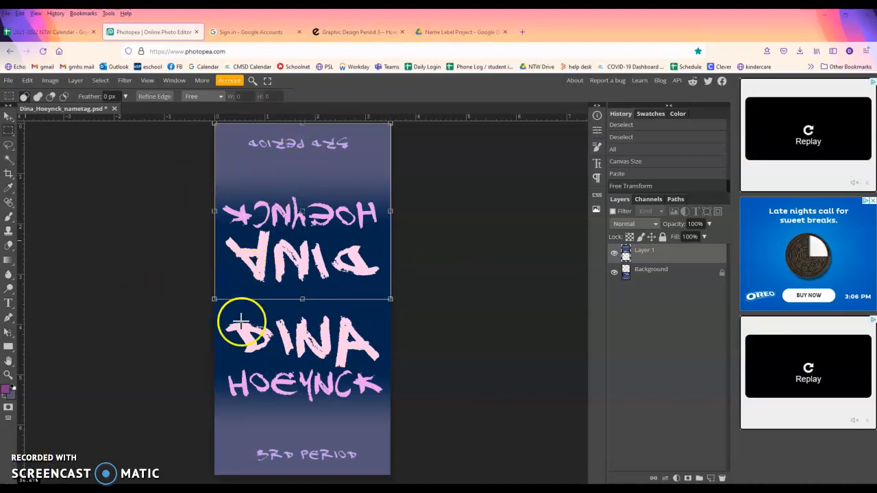
pyautogui.hotkey('ctrl', 'd')
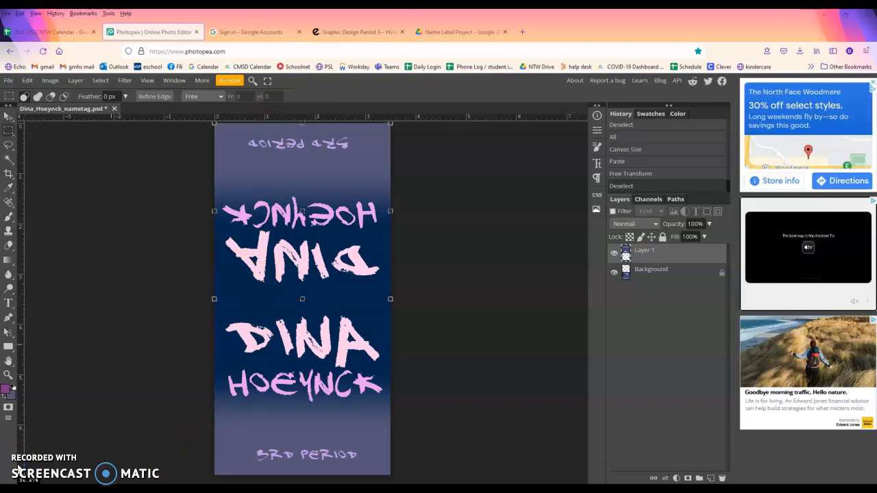
# Export the nametag as a 1050 × 2100 px PNG, keeping the width in pixels
pyautogui.click(8, 81)
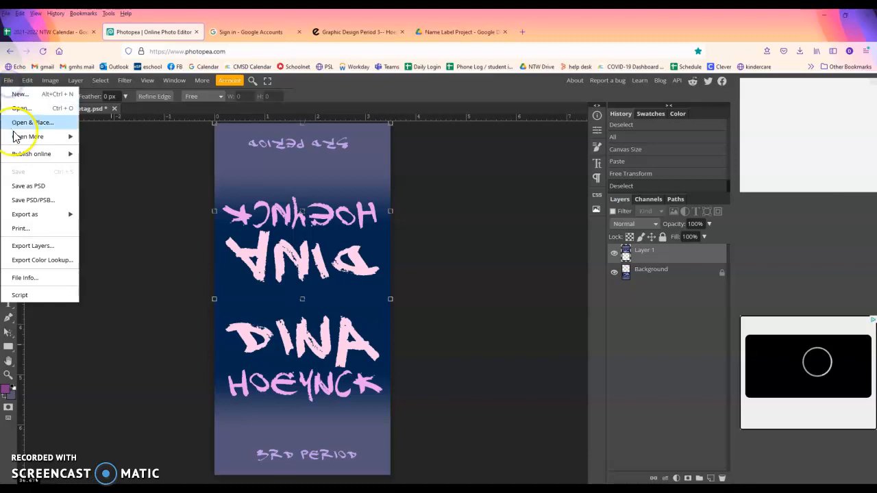
pyautogui.moveTo(69, 215)
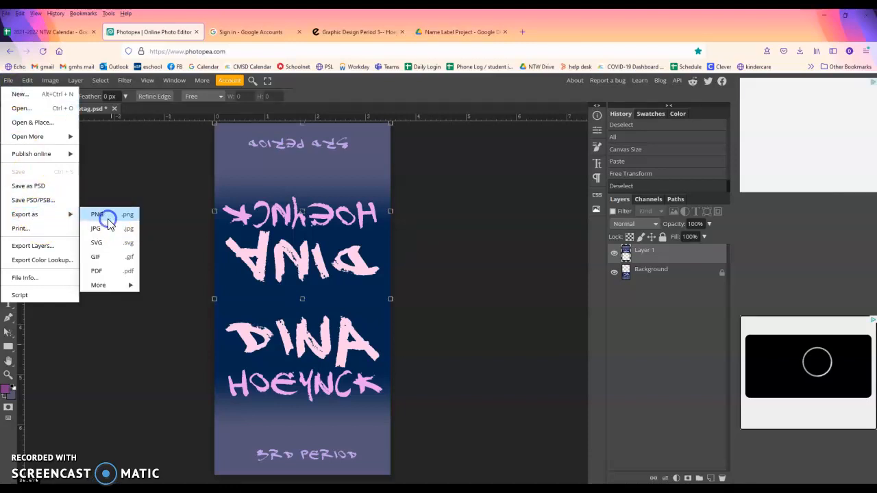
pyautogui.click(107, 221)
pyautogui.click(381, 185)
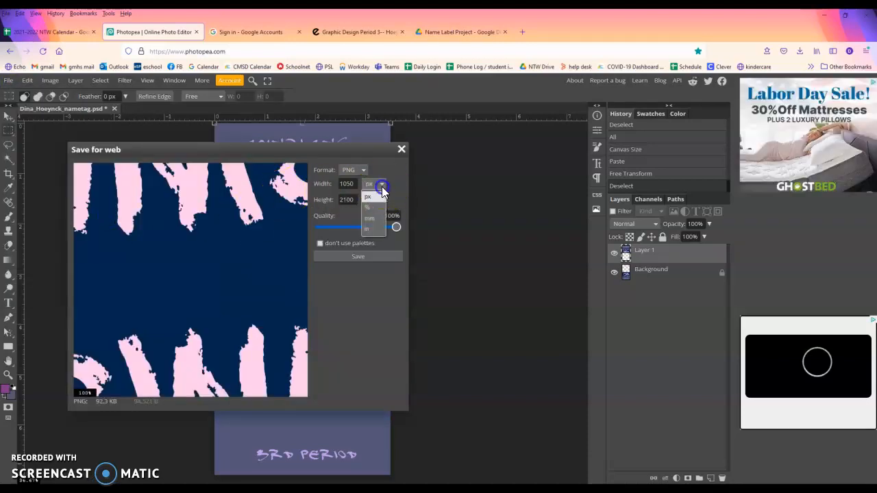
pyautogui.click(382, 189)
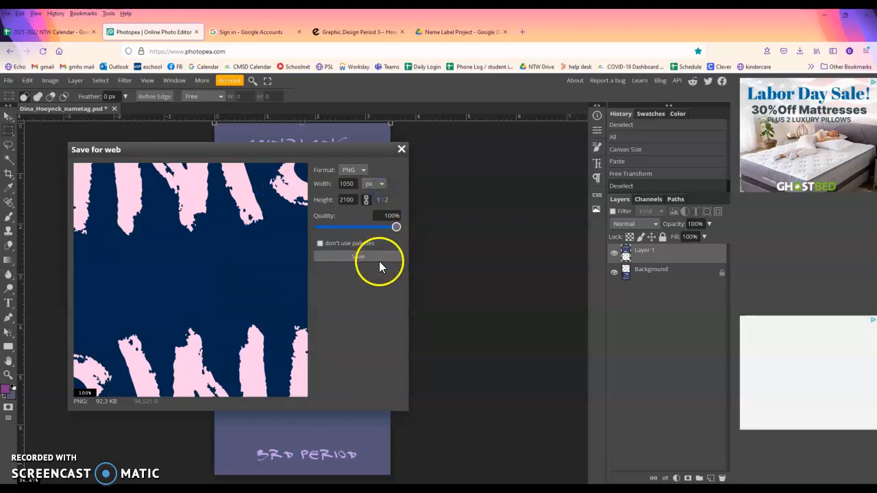